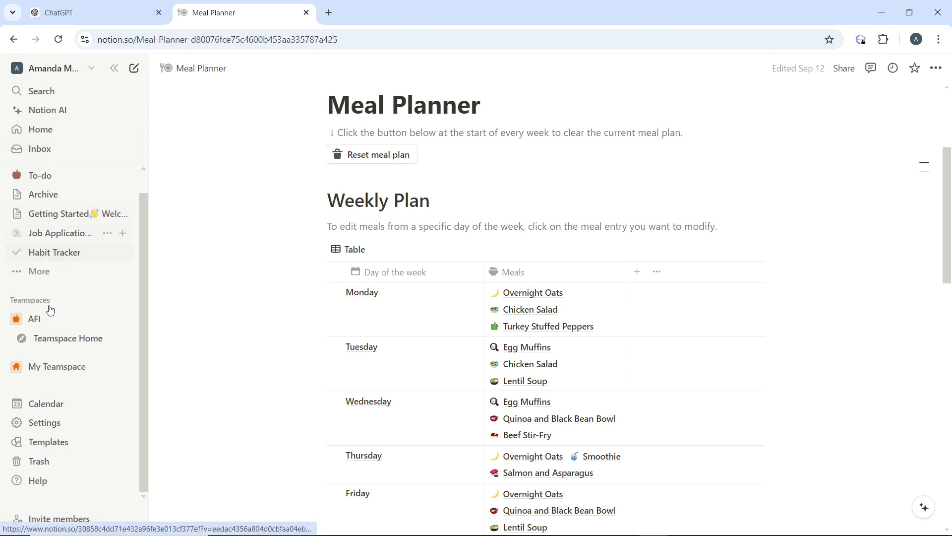
- Open the Meal Planner page from the private pages and add a blank entry to the Weekly Plan table
click(69, 271)
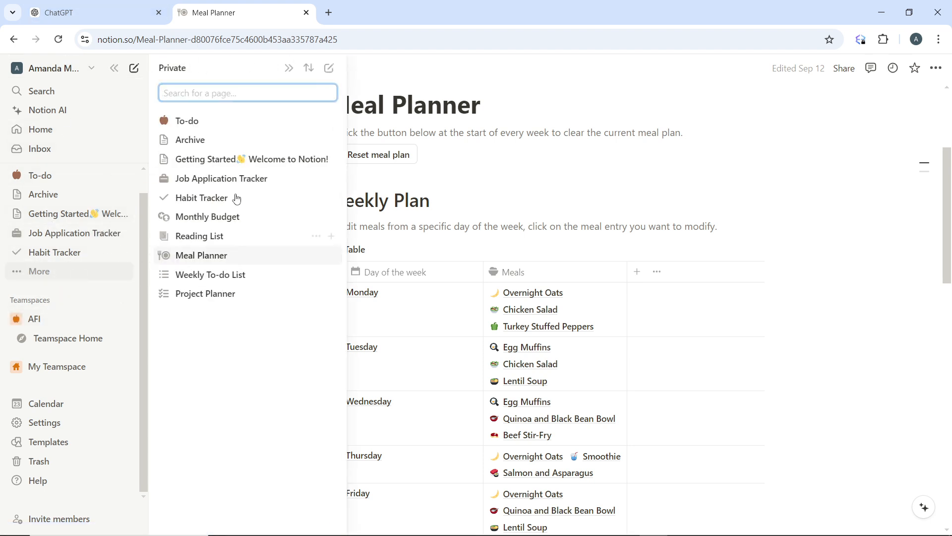
click(219, 255)
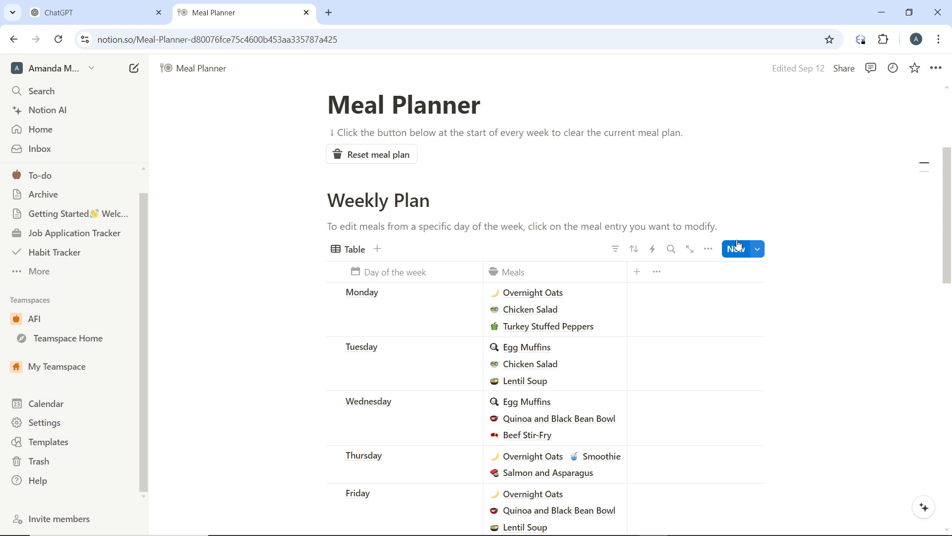
click(740, 248)
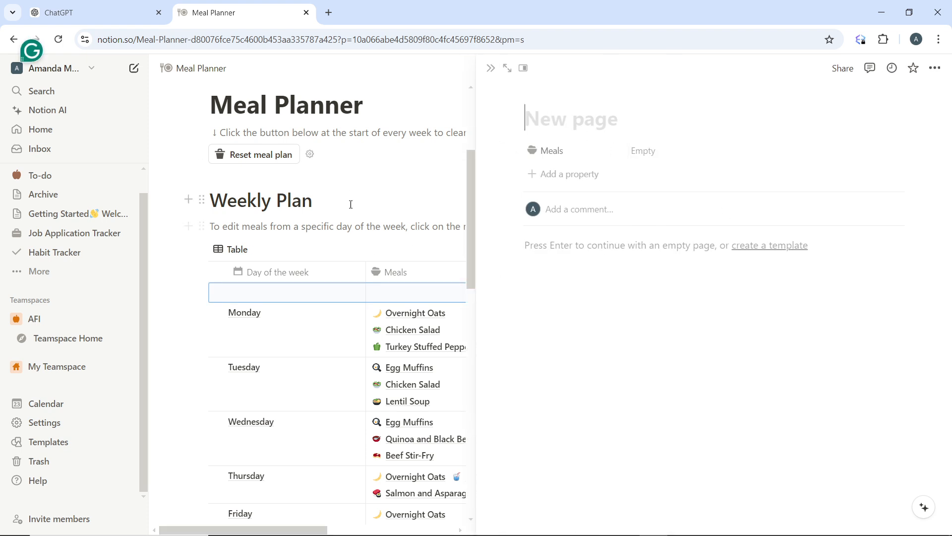
click(491, 68)
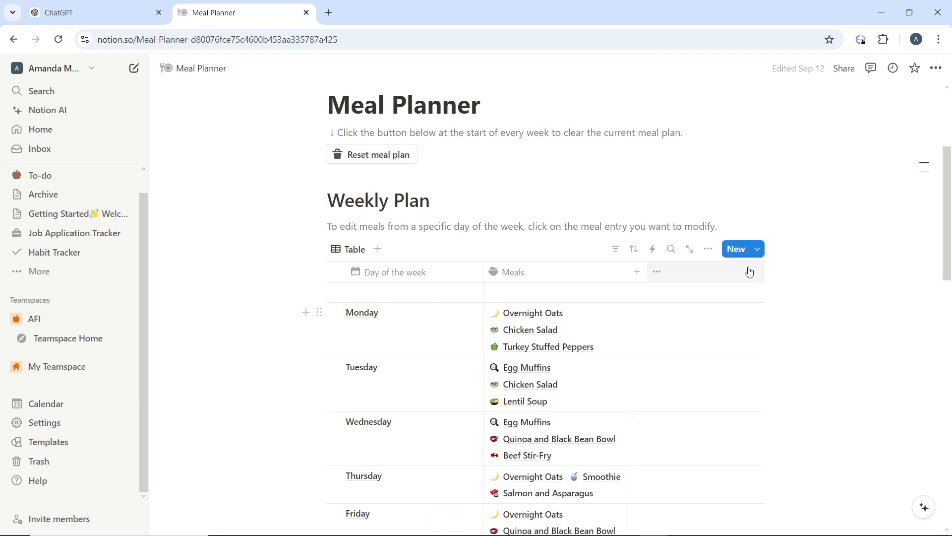
- Examine the template choices and the view options of the Weekly Plan table
click(757, 248)
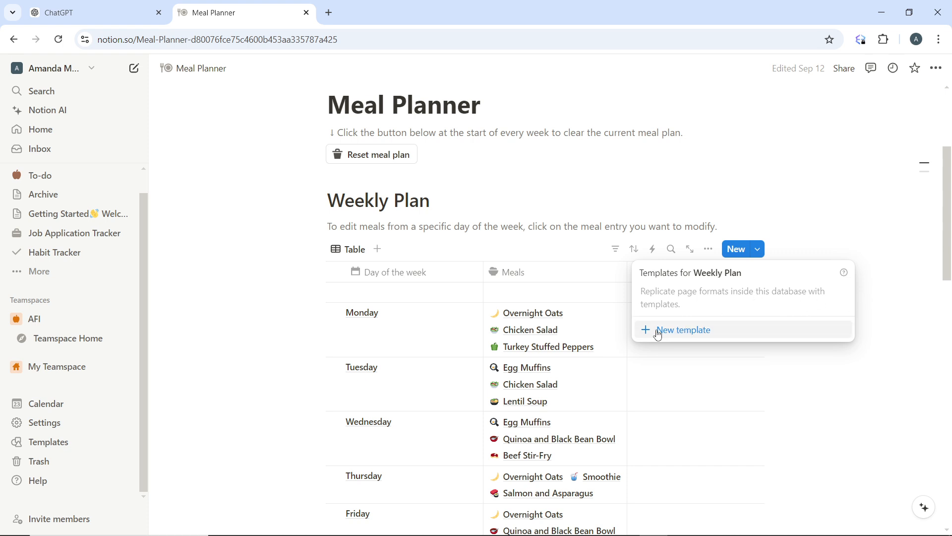
click(856, 227)
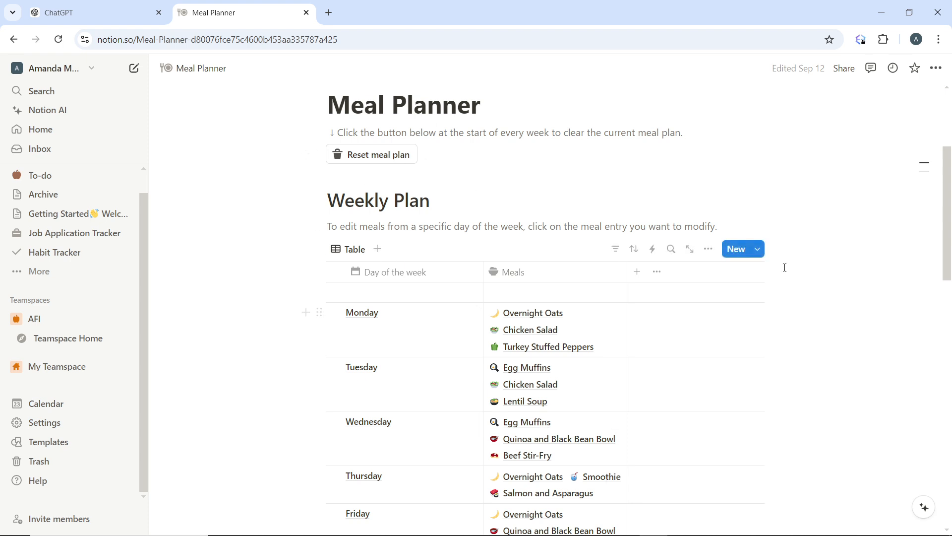
click(757, 248)
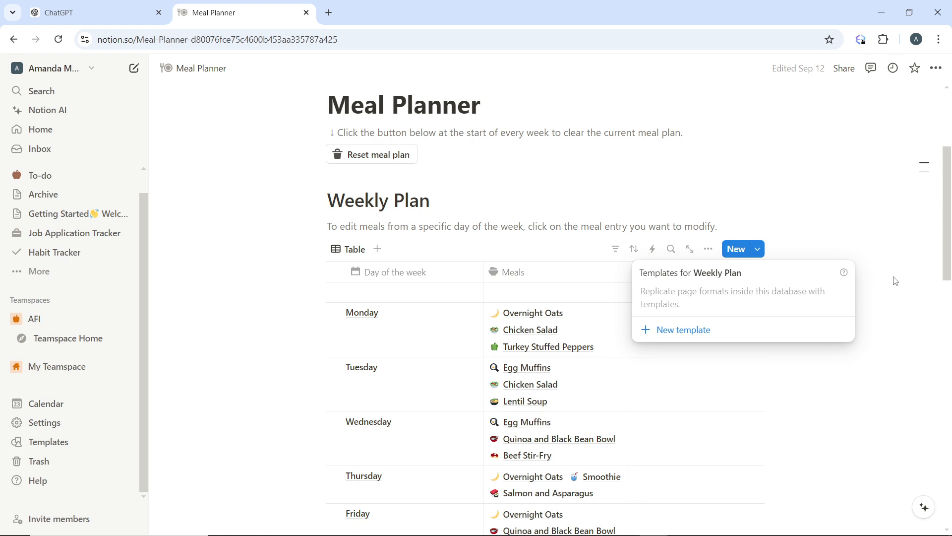
click(824, 177)
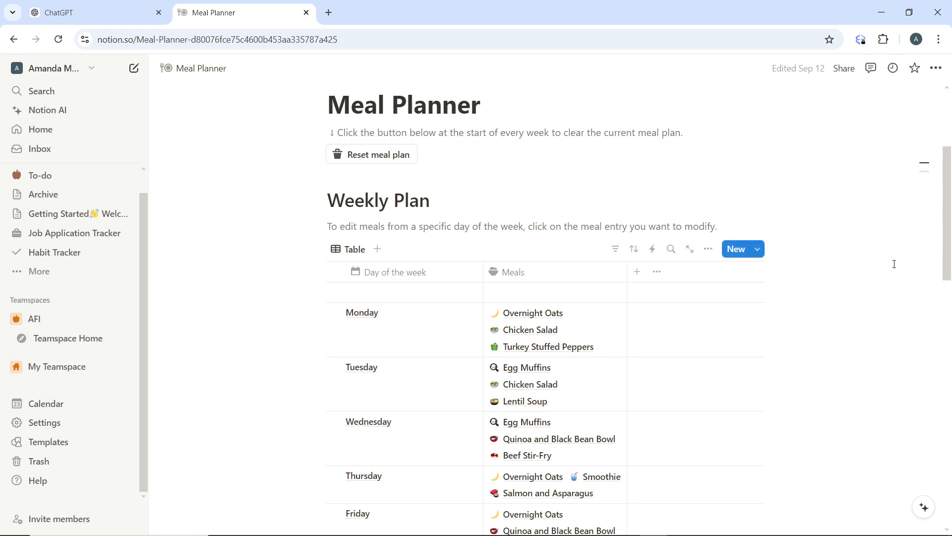
click(710, 249)
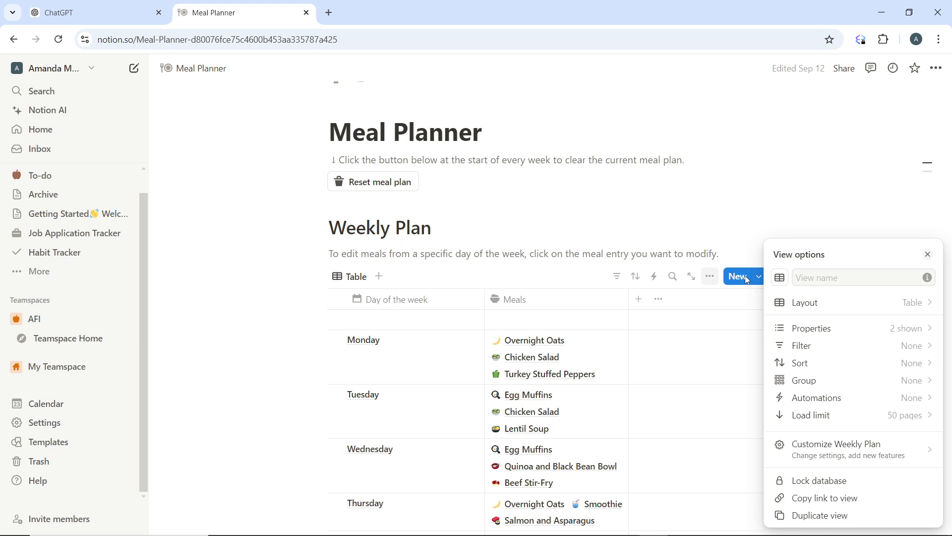
click(866, 208)
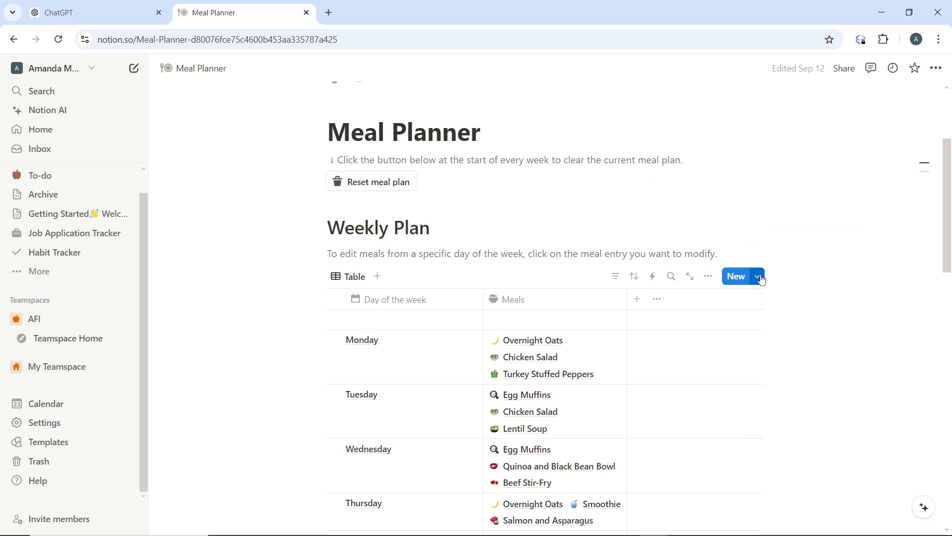
click(759, 276)
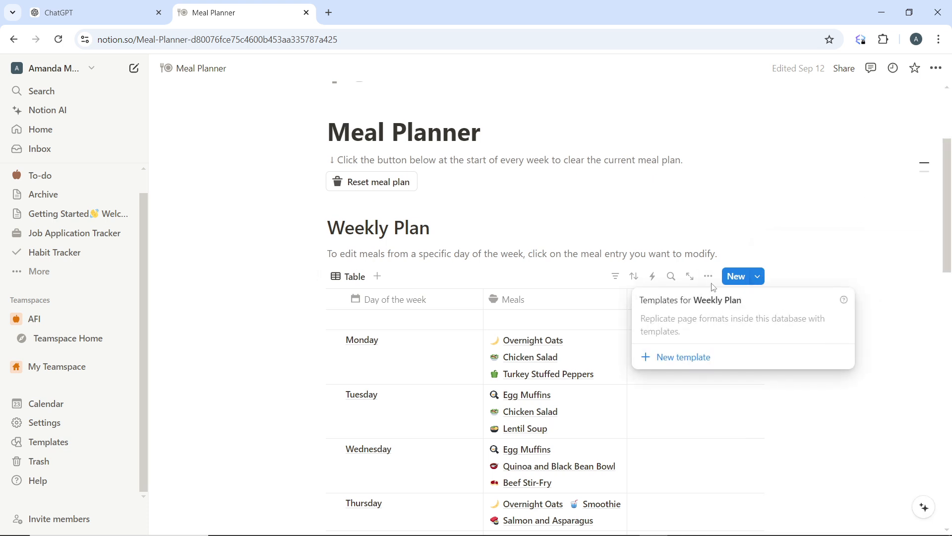
click(766, 237)
- Add another blank entry to the Weekly Plan table and review the table's view options
click(730, 280)
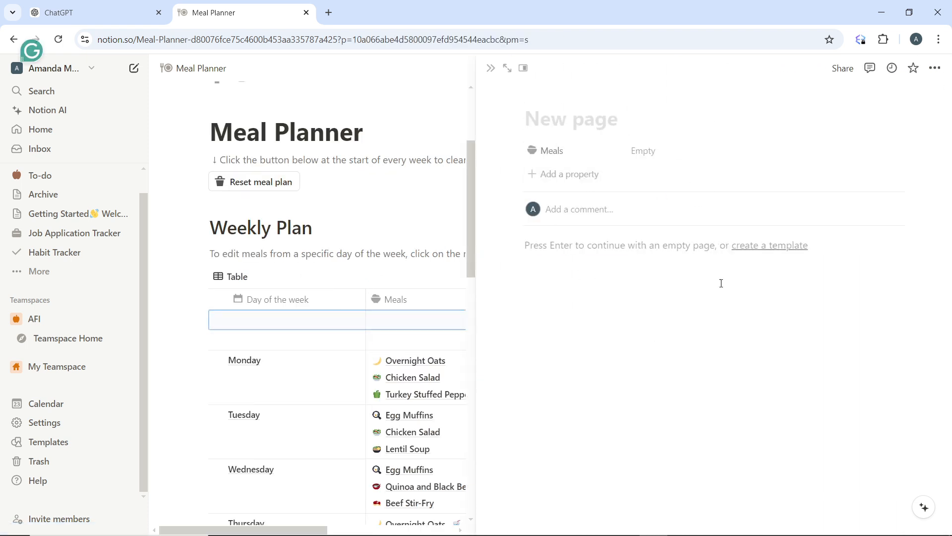
click(490, 73)
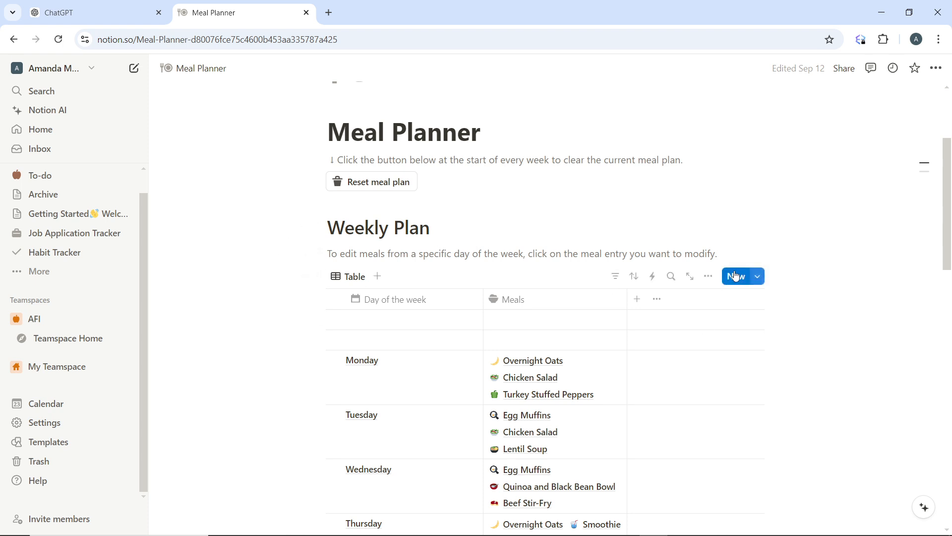
click(709, 276)
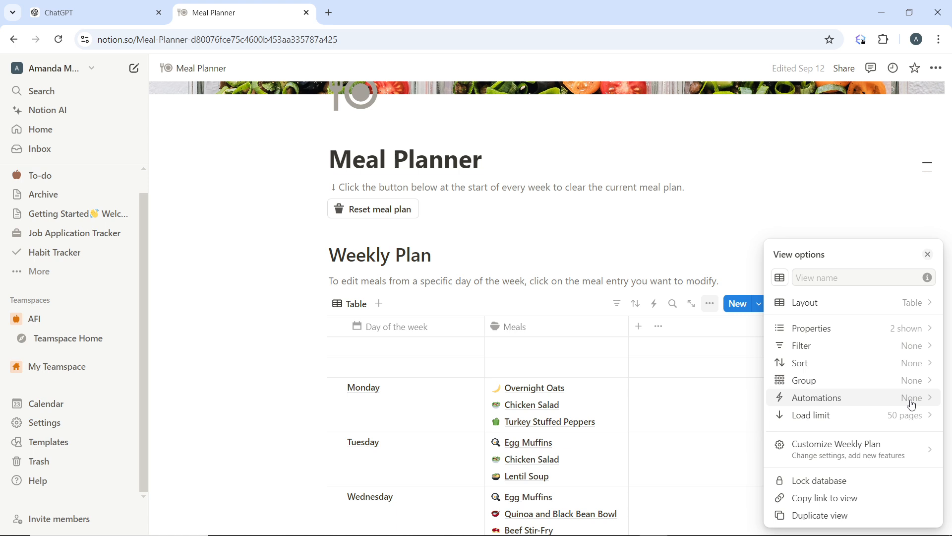
click(823, 217)
- Change the heading above the weekly table to "Weekly Meal Planner"
scroll(818, 208, down, 1)
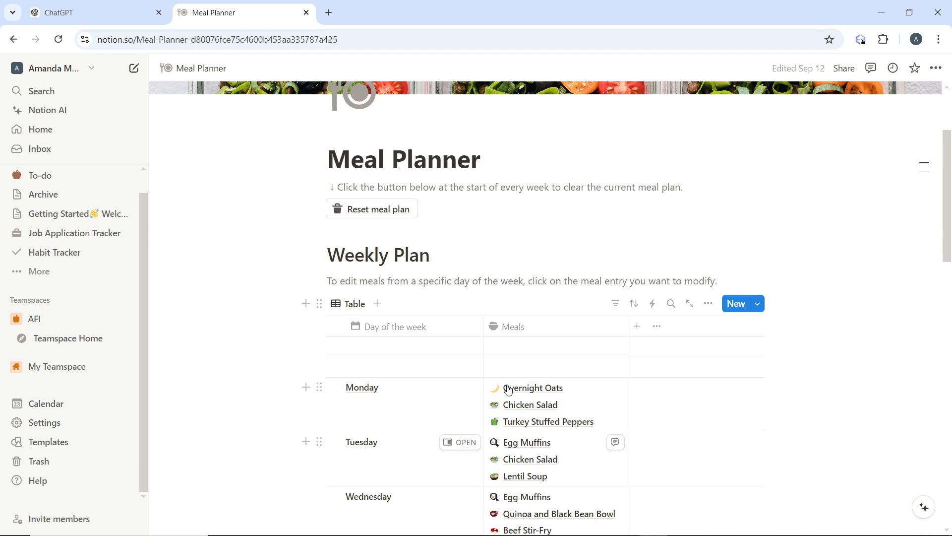
scroll(422, 223, down, 1)
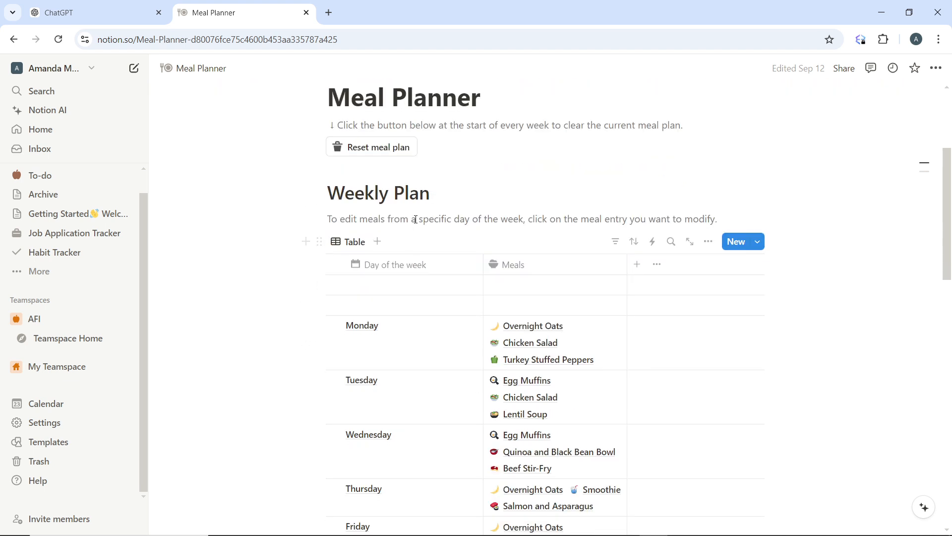
click(425, 187)
click(431, 197)
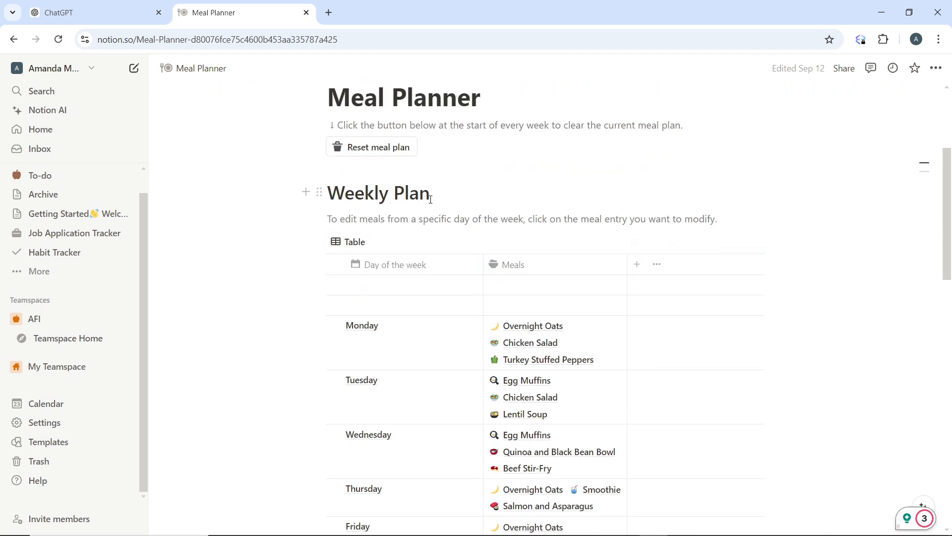
text(ner)
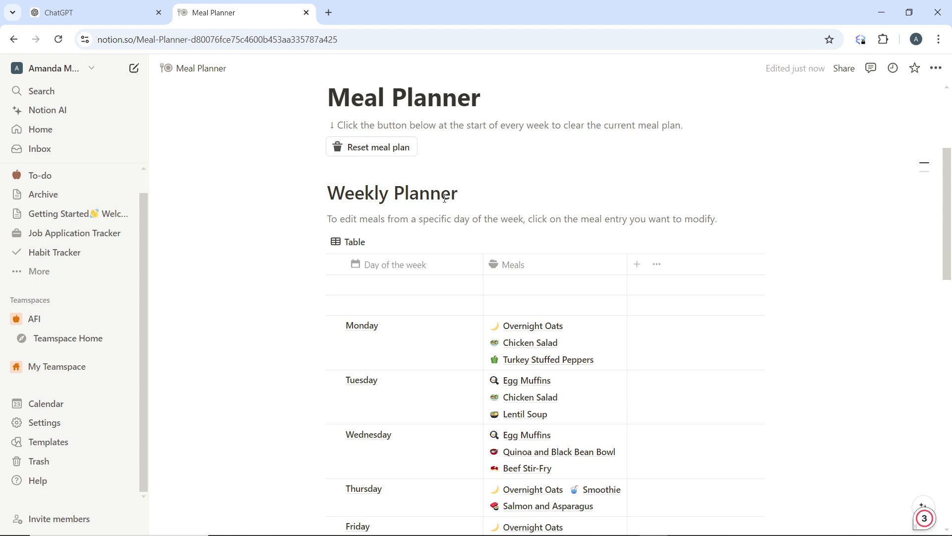
click(394, 197)
text(M)
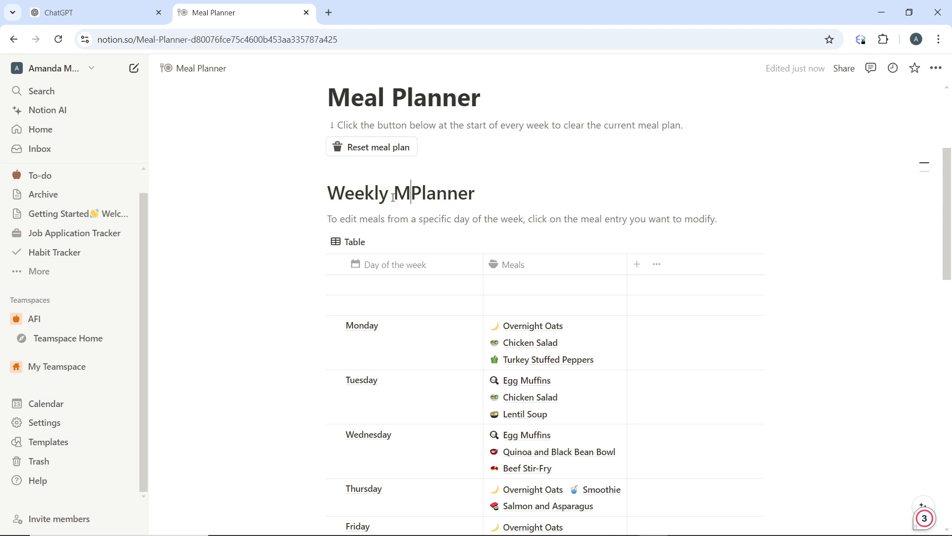
text(eal)
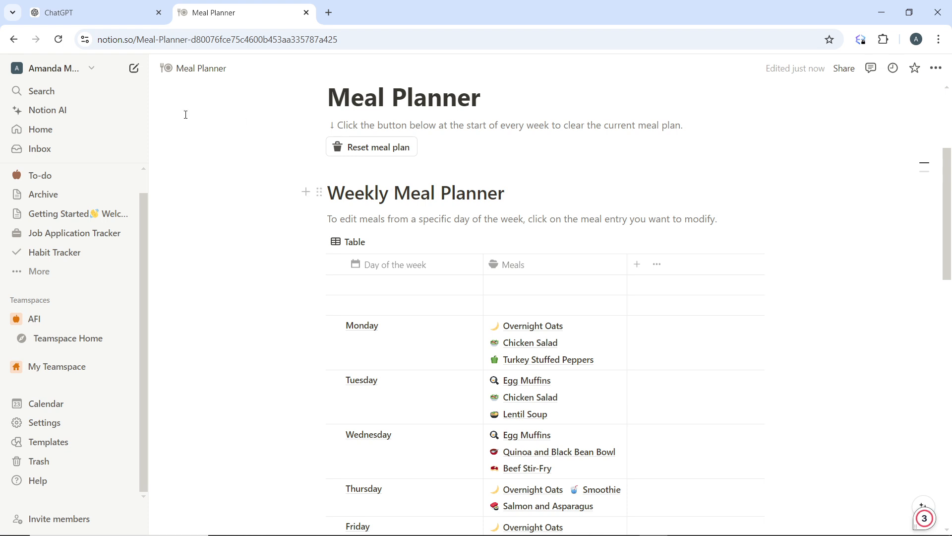
click(397, 327)
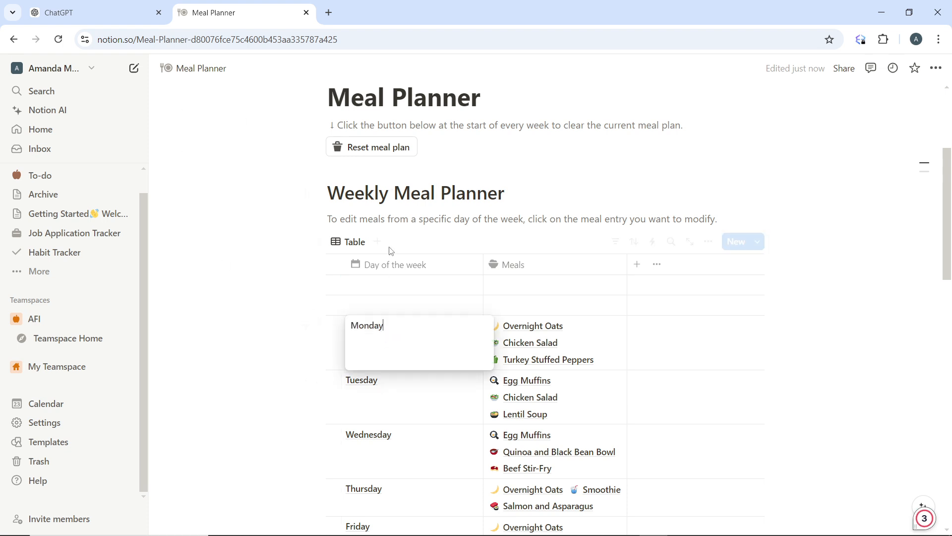
key(Escape)
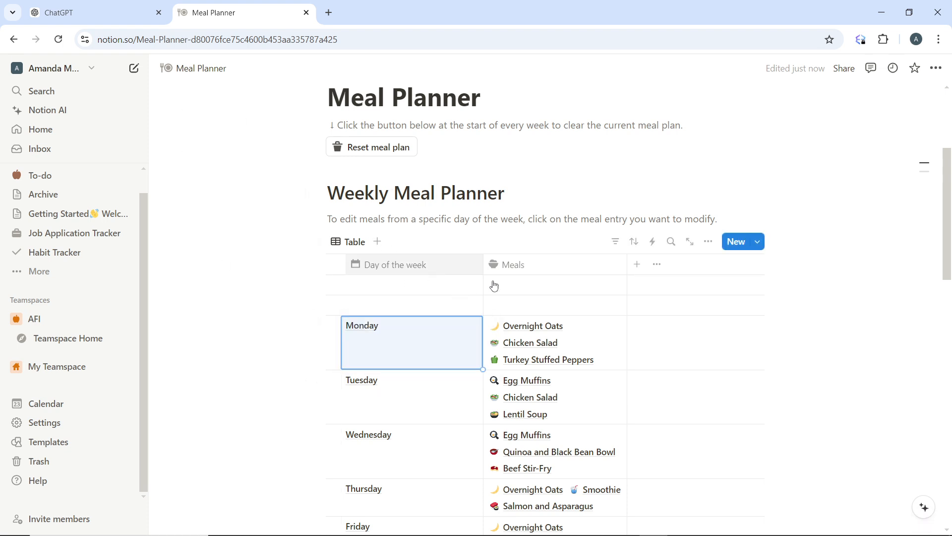
click(548, 270)
click(367, 269)
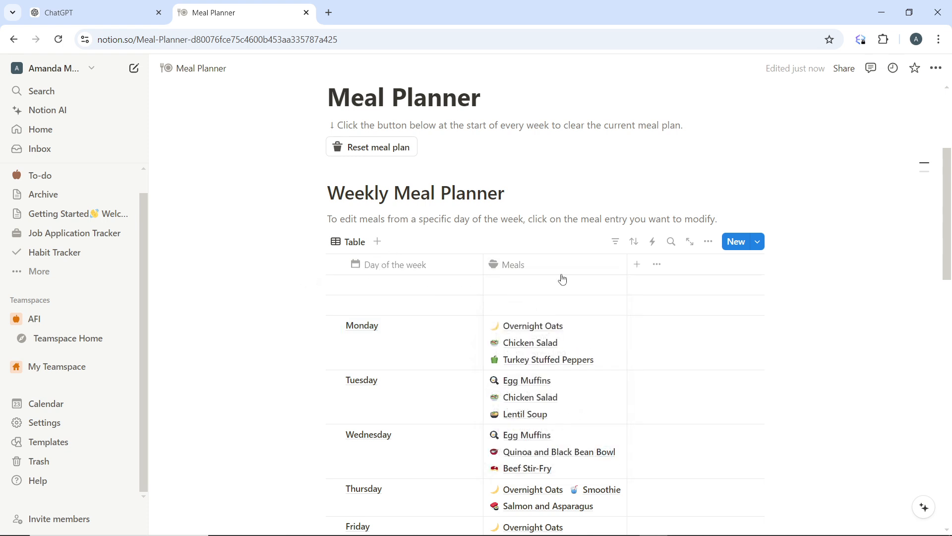
click(424, 266)
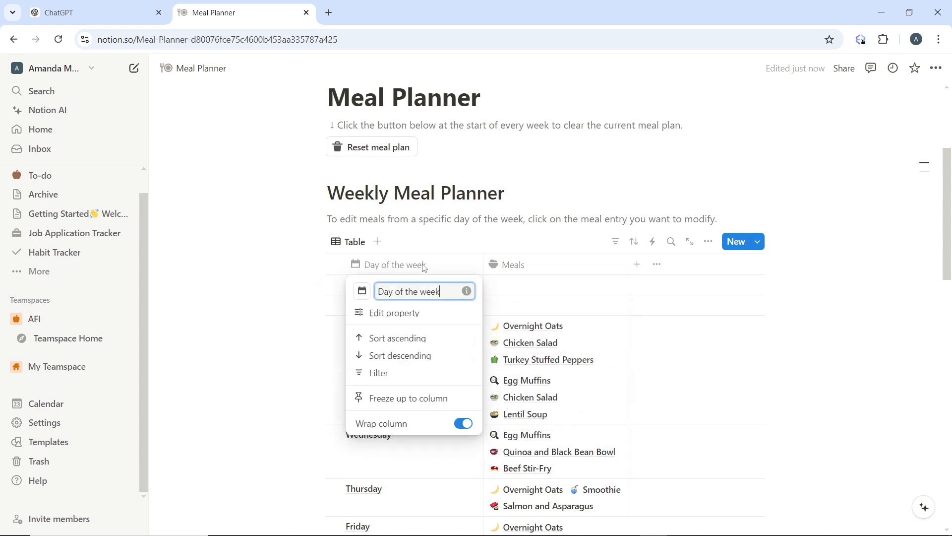
click(550, 271)
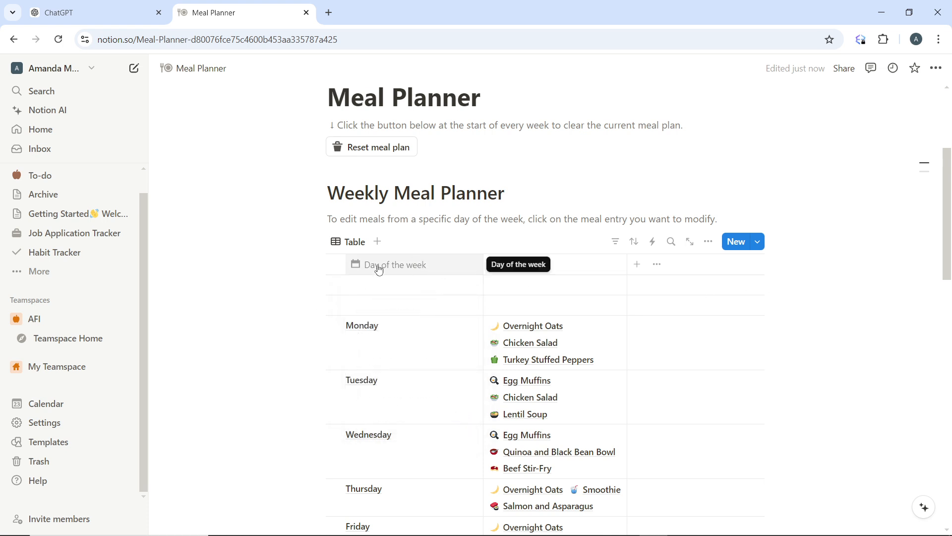
- Remove the custom icon from the "Day of the week" property and check its description and type settings
click(379, 270)
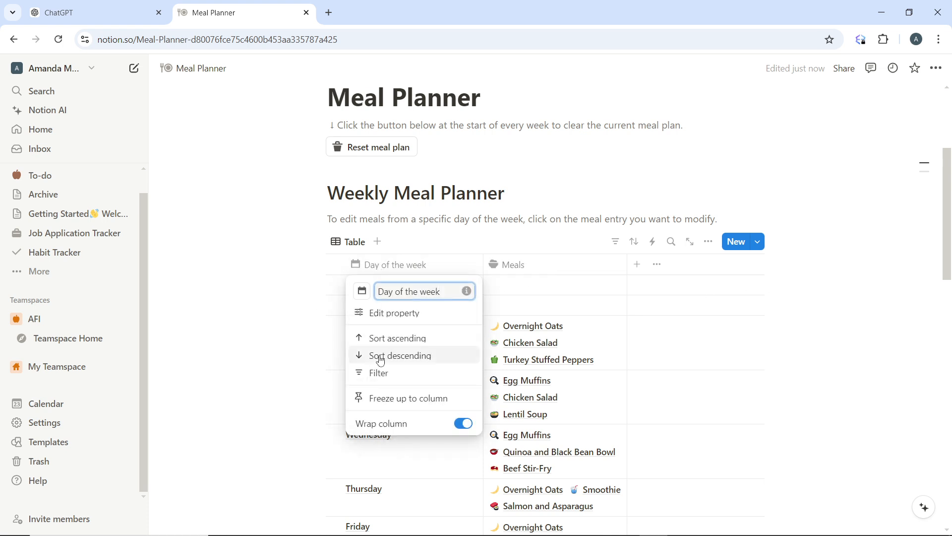
click(389, 312)
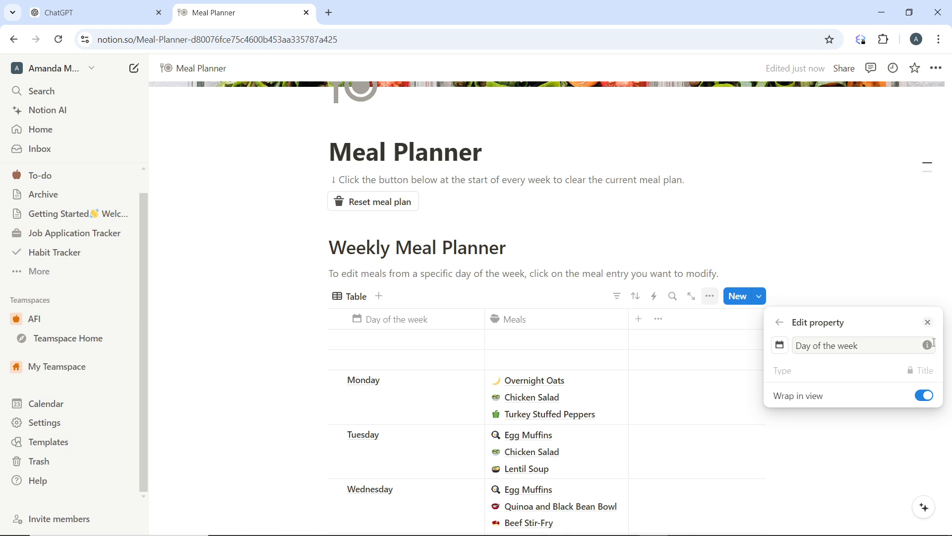
click(782, 347)
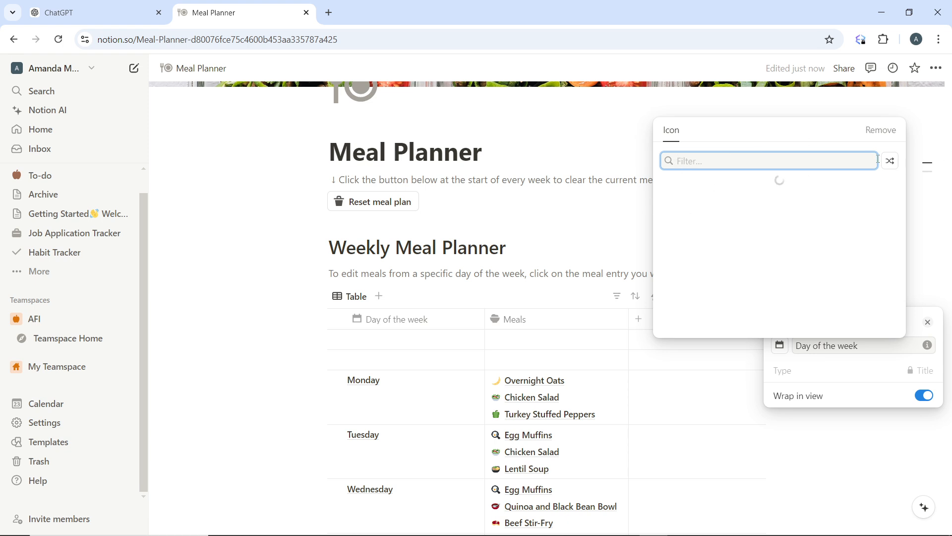
click(883, 130)
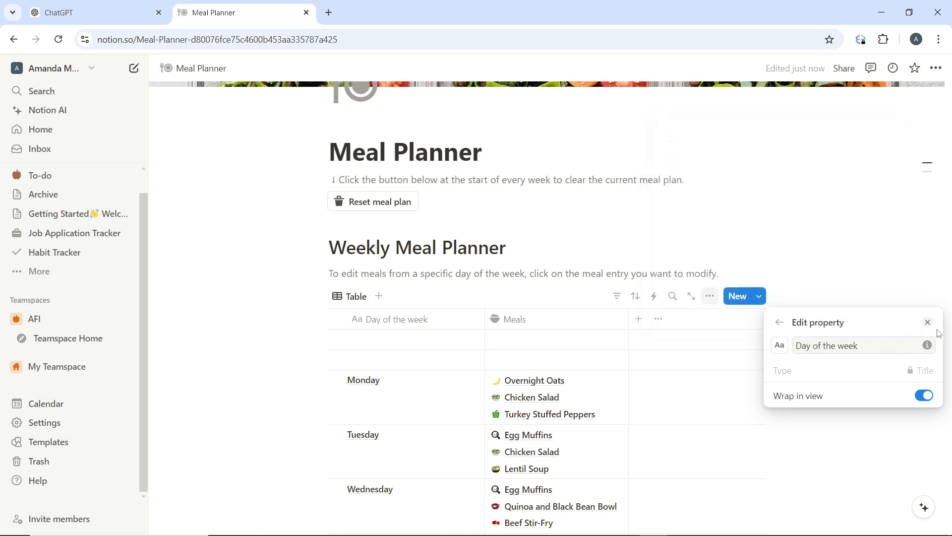
click(928, 347)
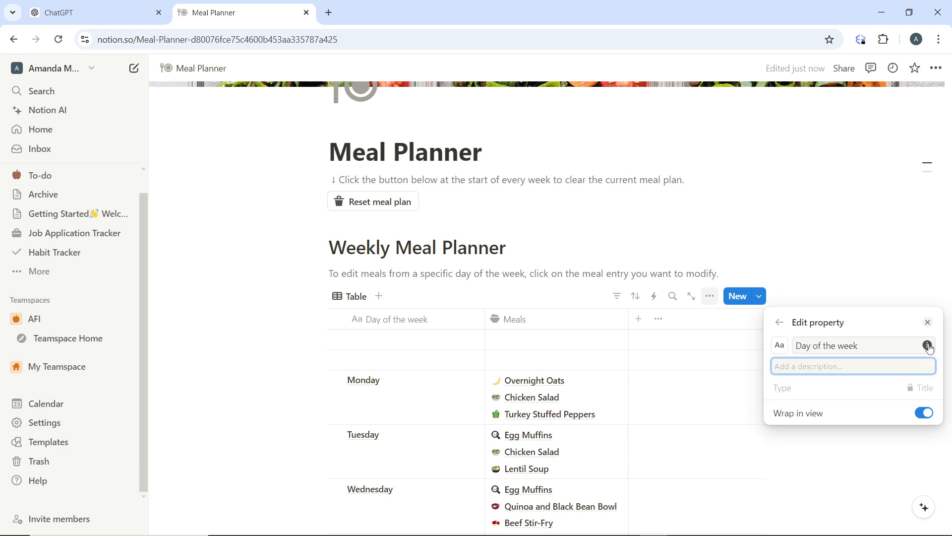
click(929, 346)
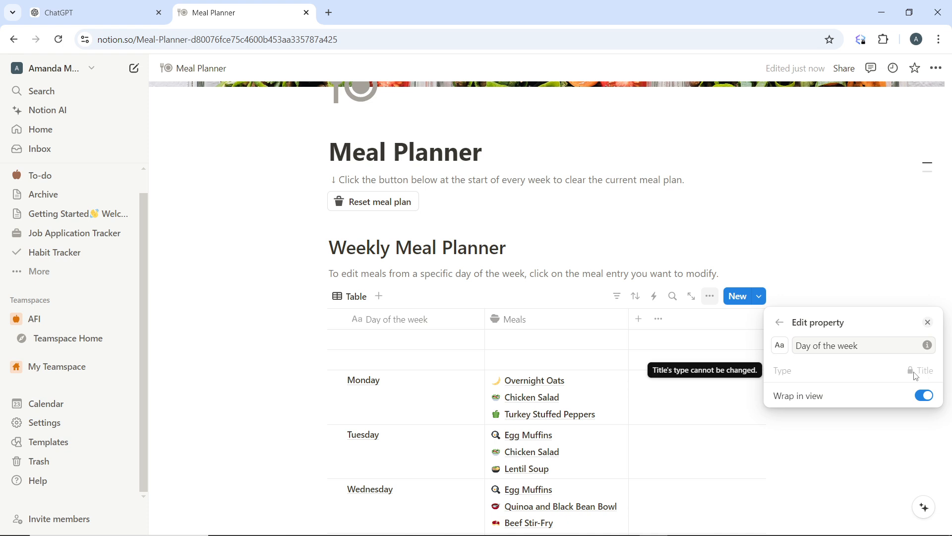
click(864, 269)
- Examine the property settings of the Meals column, including its relation type and limit
click(529, 318)
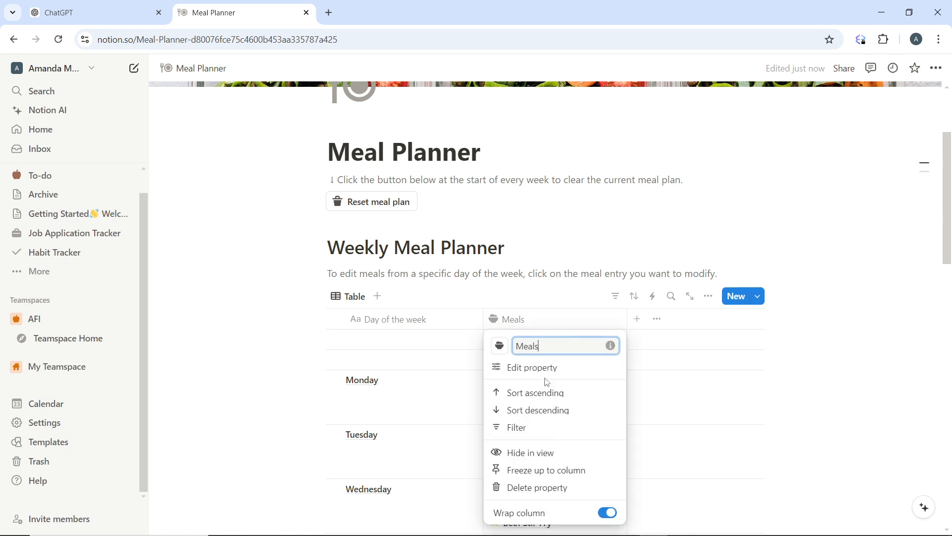
click(591, 373)
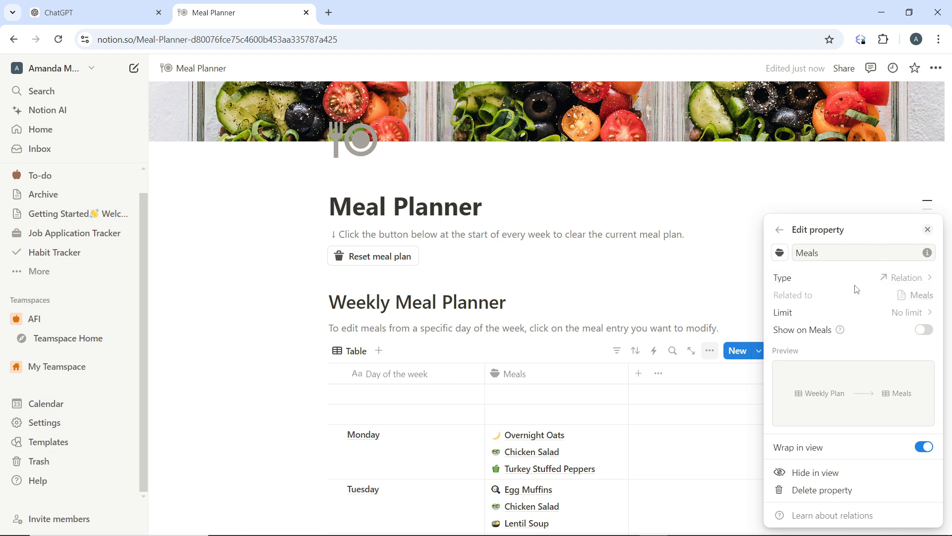
click(693, 286)
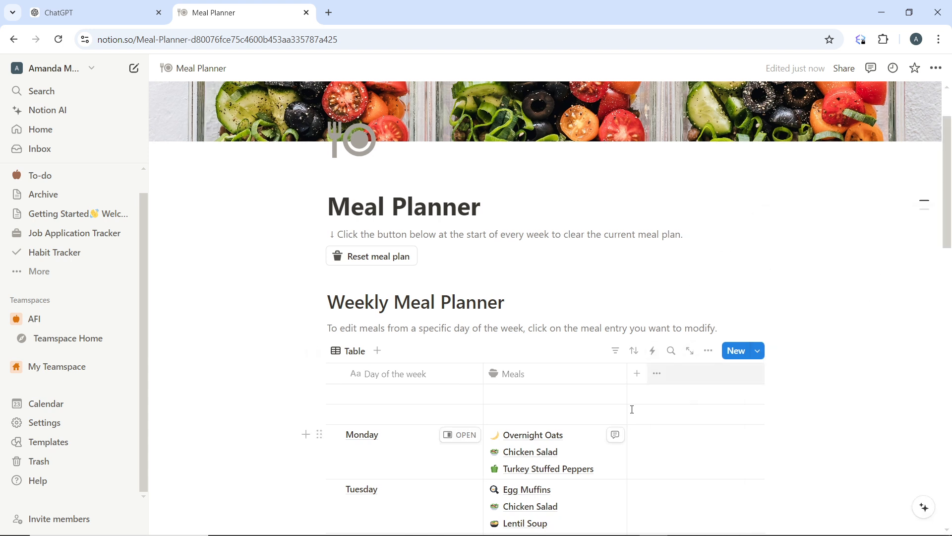
scroll(546, 377, down, 3)
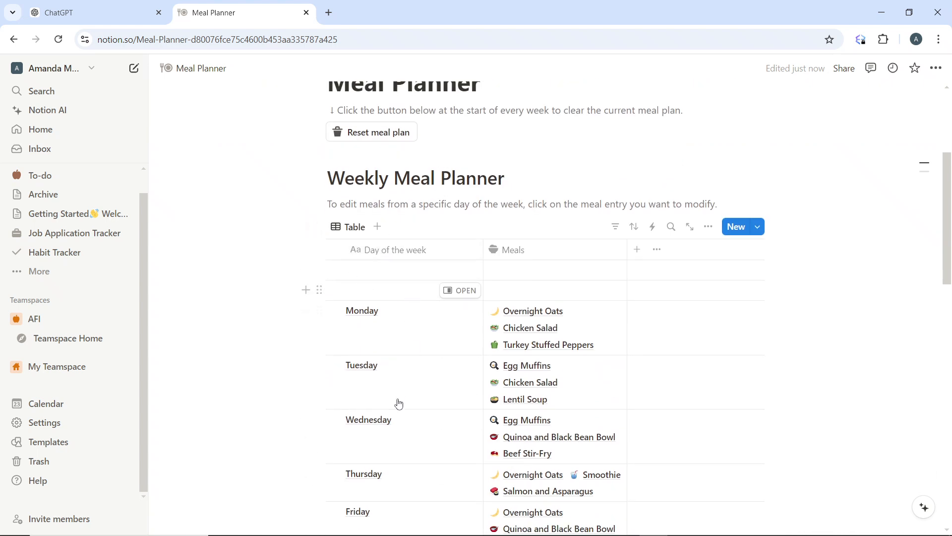
- Add a Select property named "Ingredients" to the weekly table
click(383, 311)
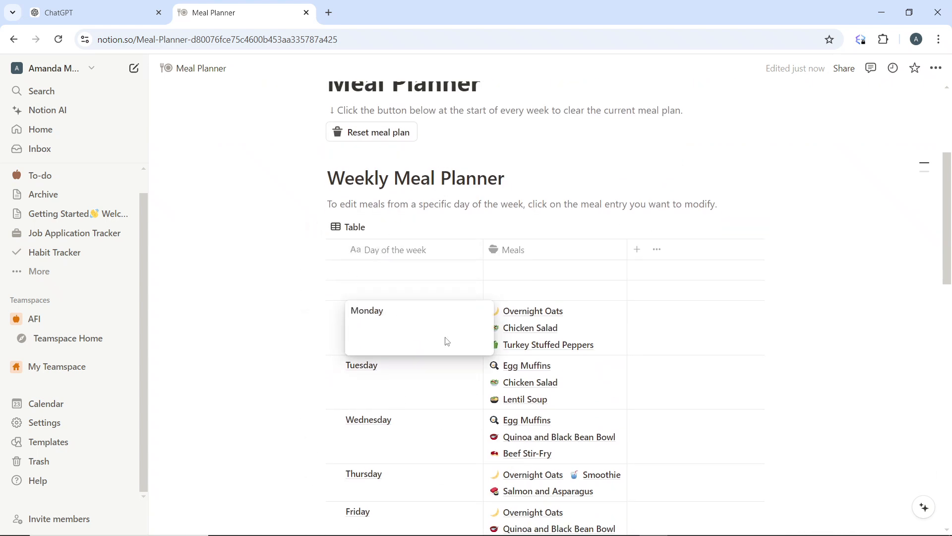
key(Escape)
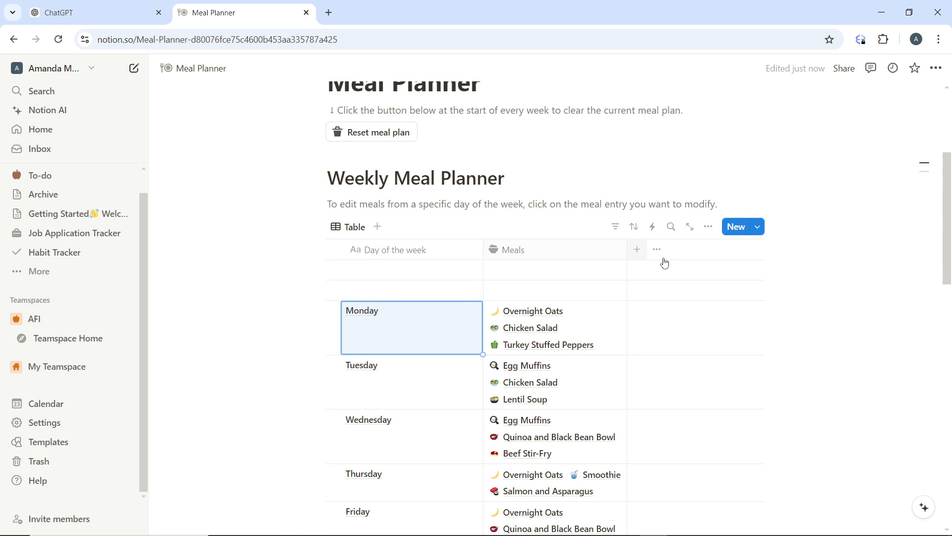
click(637, 251)
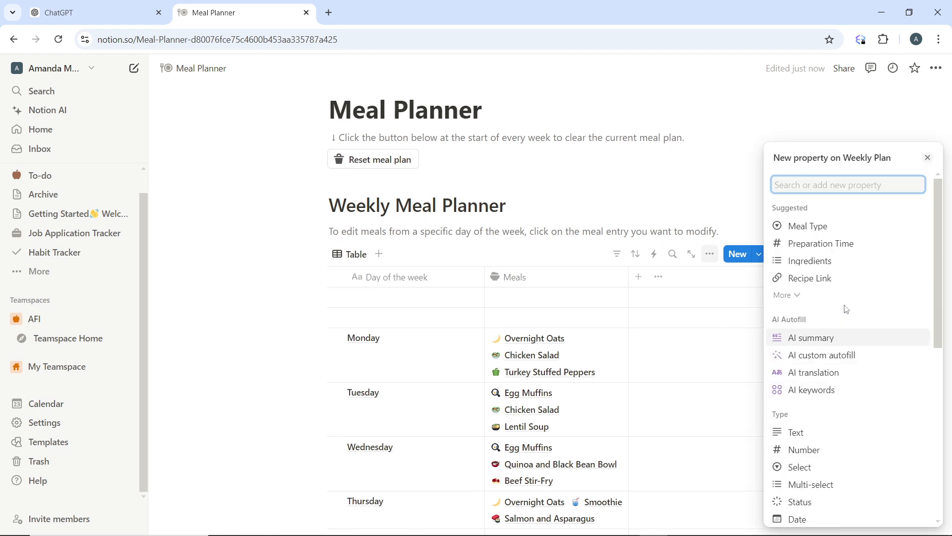
scroll(823, 446, down, 1)
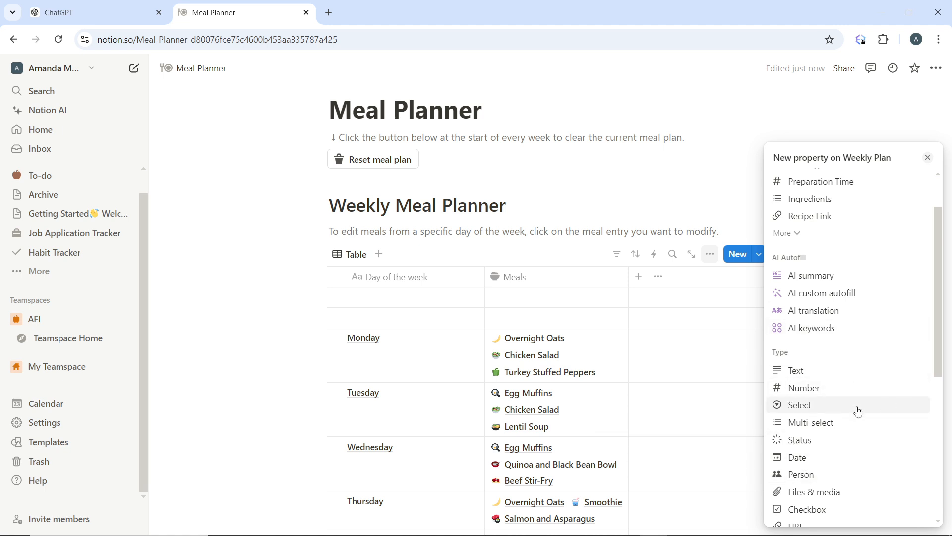
click(798, 406)
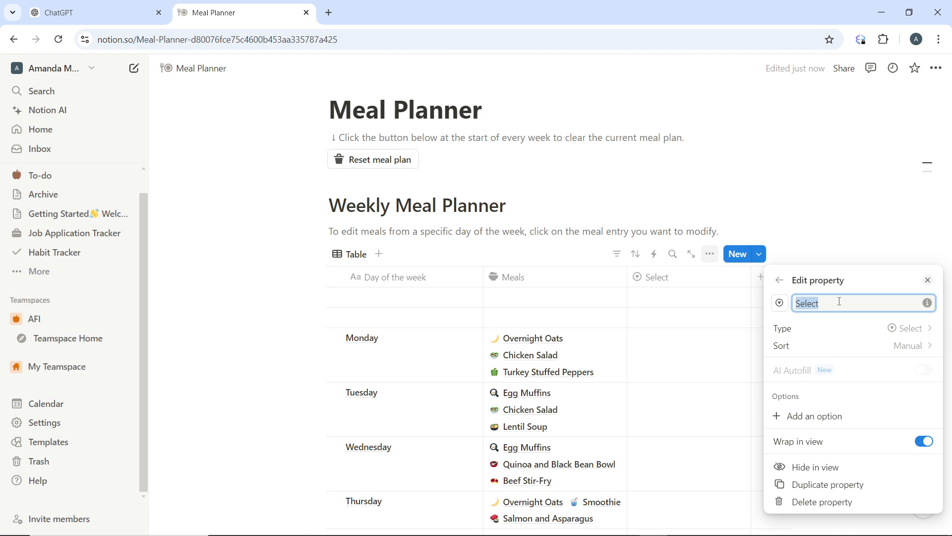
key(BackSpace)
- Create the options Pepper, Onion and Tomato for the Ingredients property and close its settings
click(824, 419)
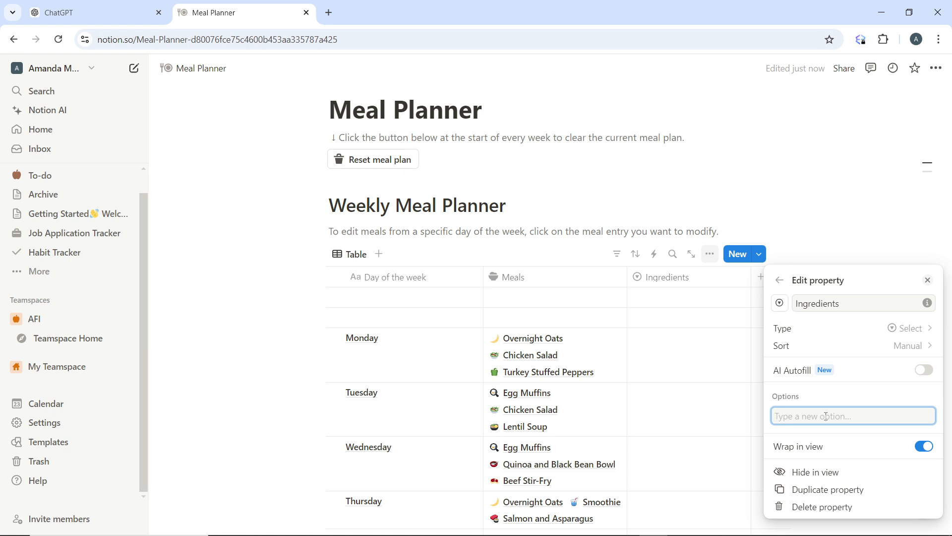
text(p)
key(BackSpace)
text(Pepper)
key(Return)
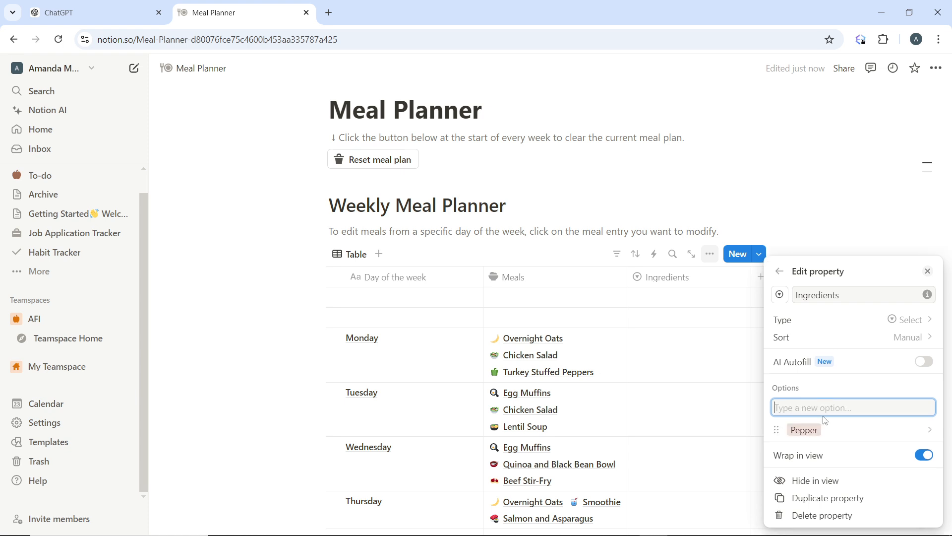
text(Onion)
key(Return)
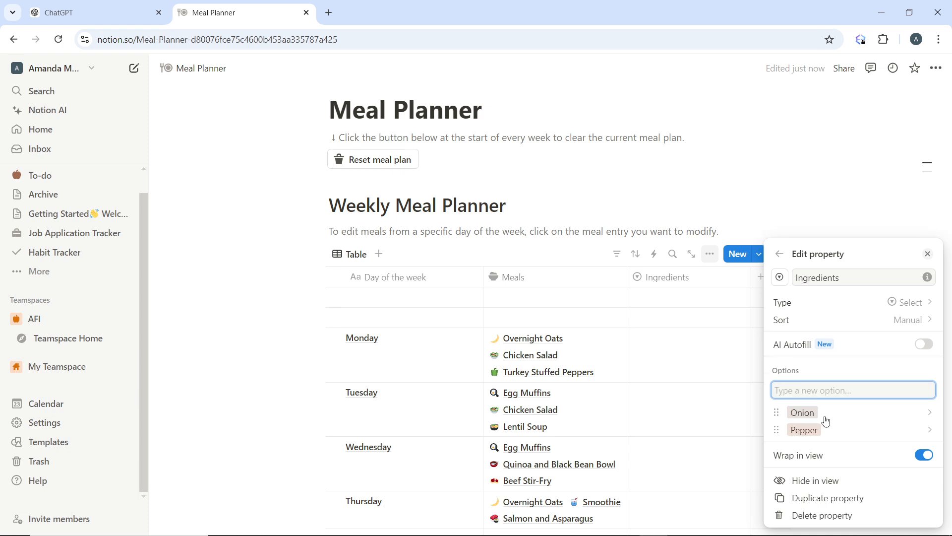
text(Tomato)
key(Return)
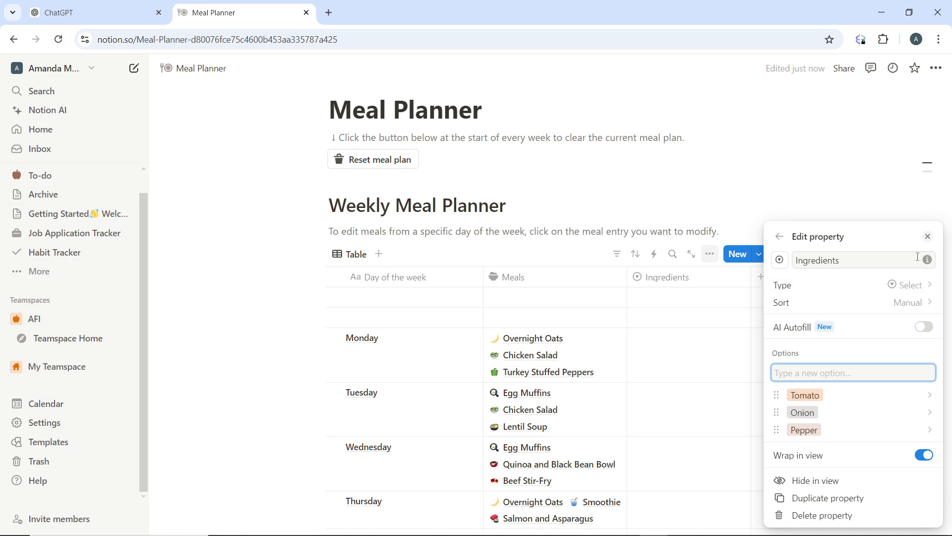
click(781, 237)
click(930, 160)
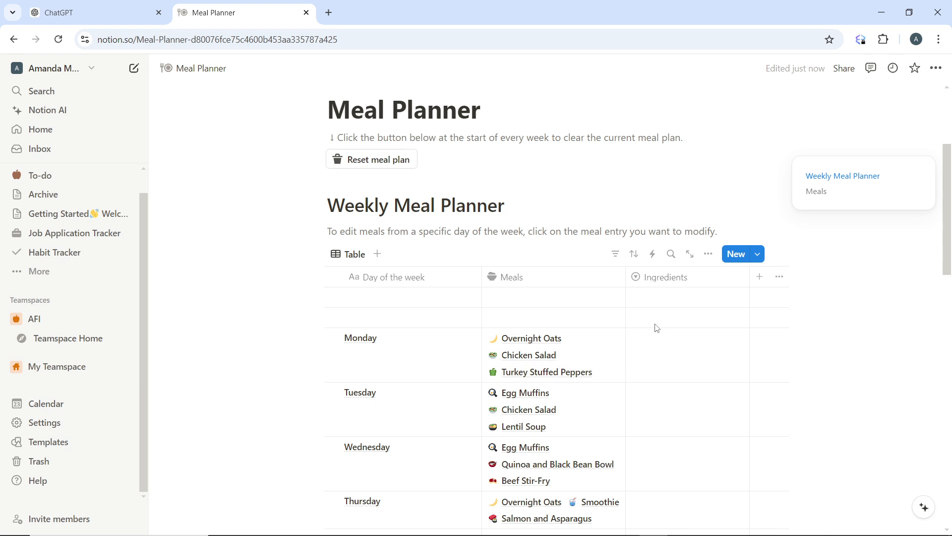
- Set the Ingredients value to Tomato for Monday and Onion for Tuesday
click(645, 350)
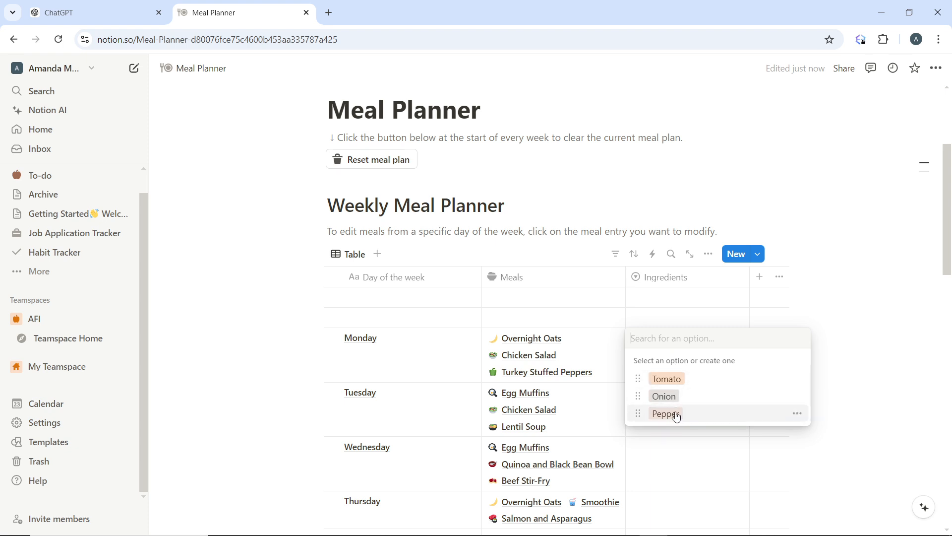
click(670, 379)
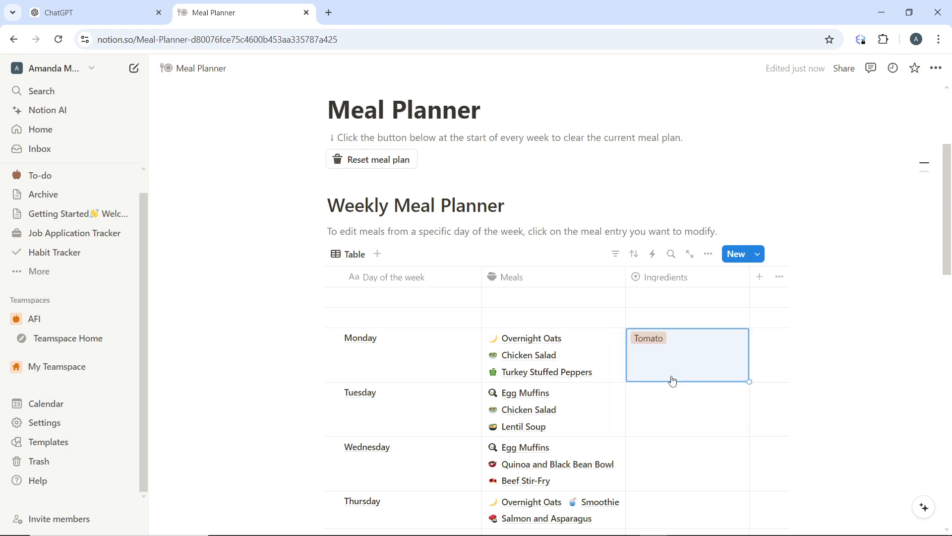
click(674, 411)
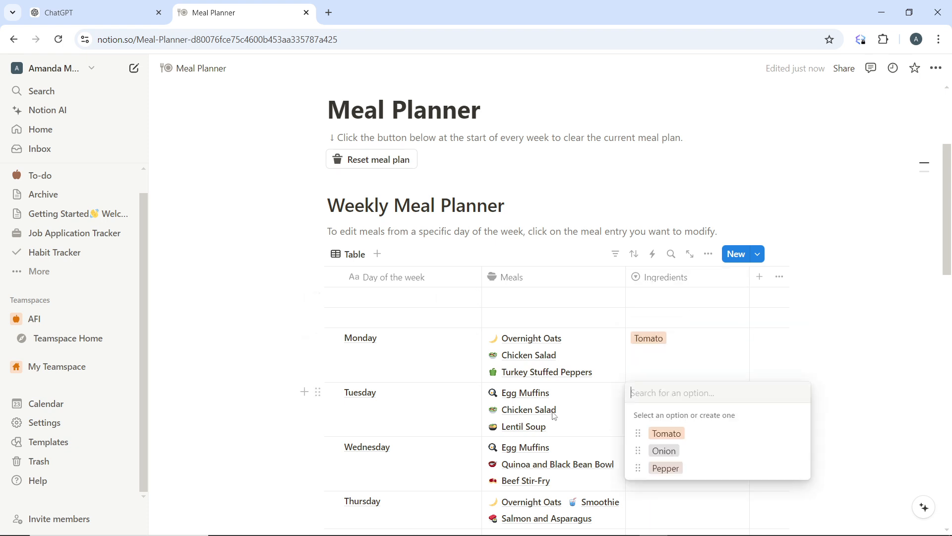
click(667, 450)
- Review the actions available for the Overnight Oats card in the Meals gallery
scroll(719, 323, down, 4)
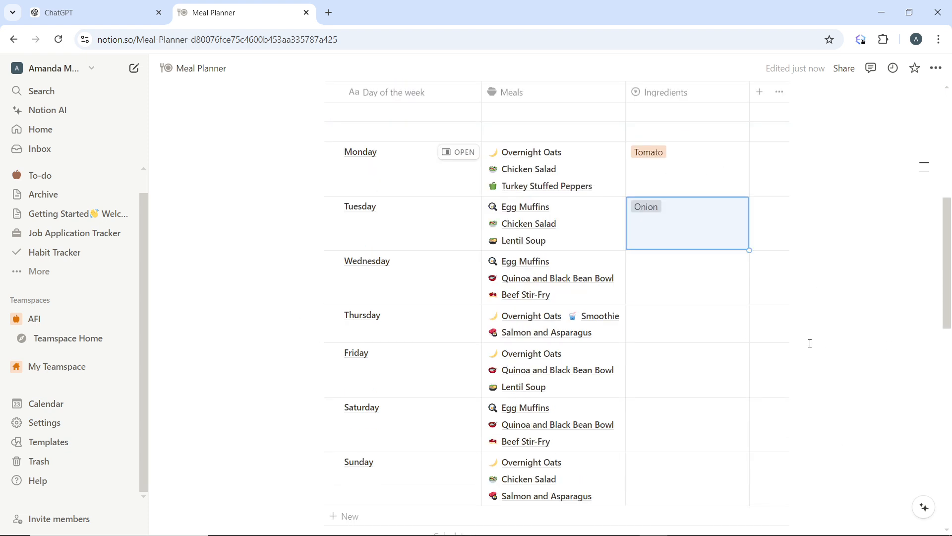
scroll(419, 323, down, 2)
scroll(431, 345, down, 5)
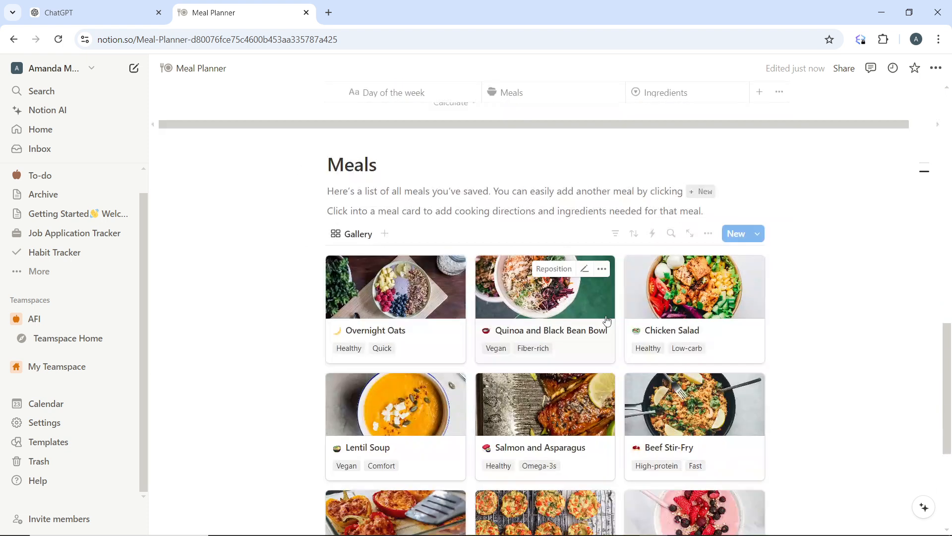
scroll(610, 278, up, 1)
scroll(587, 276, down, 3)
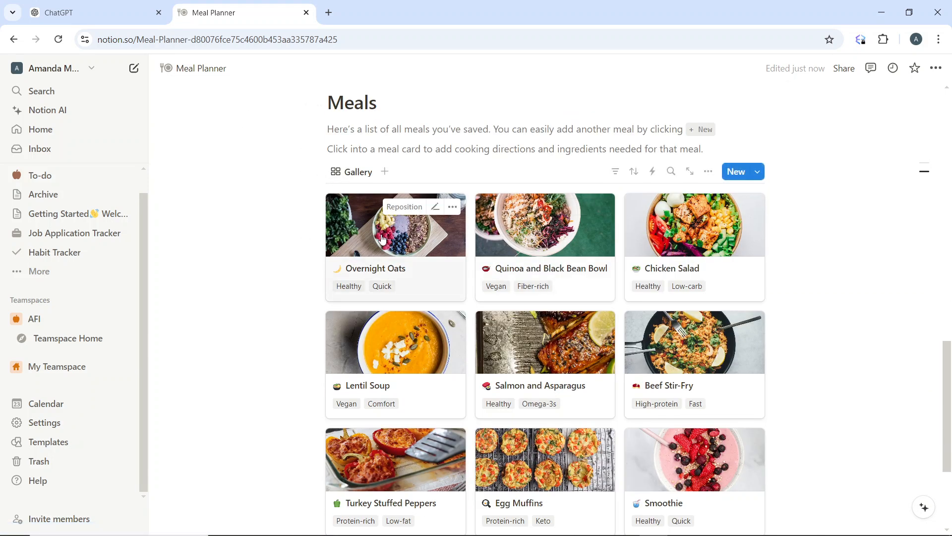
click(435, 207)
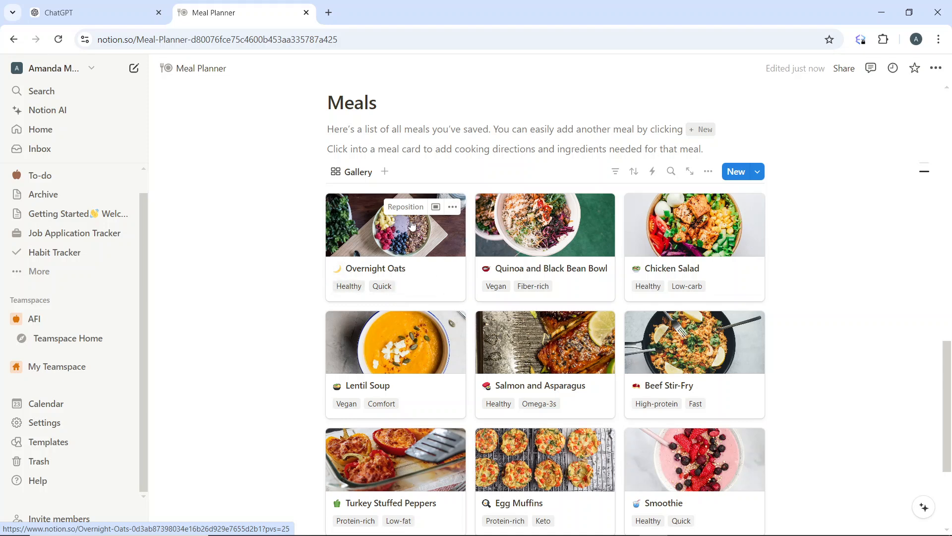
click(453, 207)
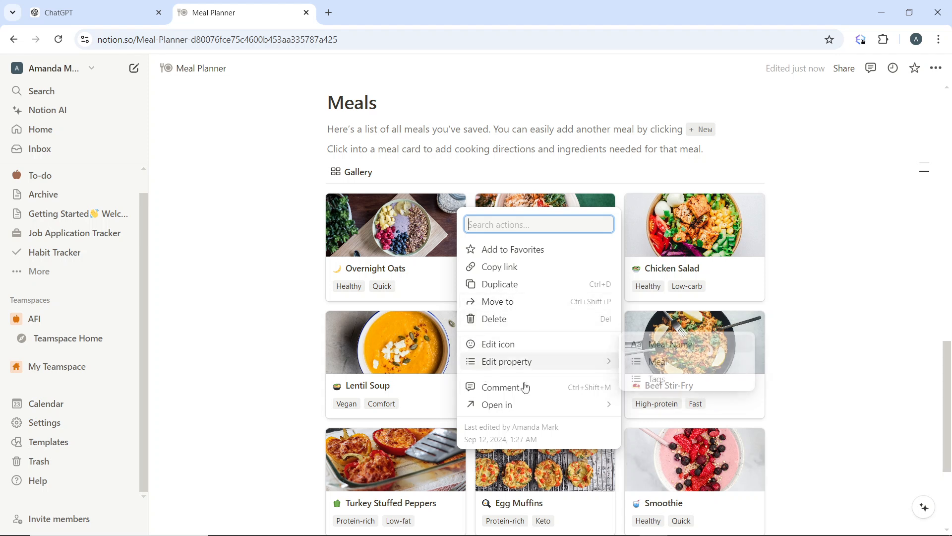
click(842, 233)
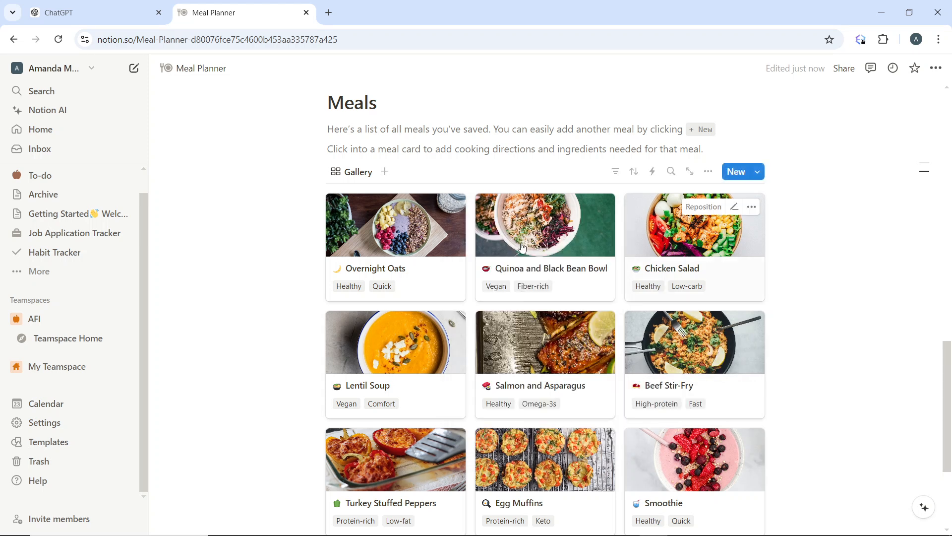
- Open the Quinoa and Black Bean Bowl meal page and check its properties, Ingredients and Steps sections
click(577, 218)
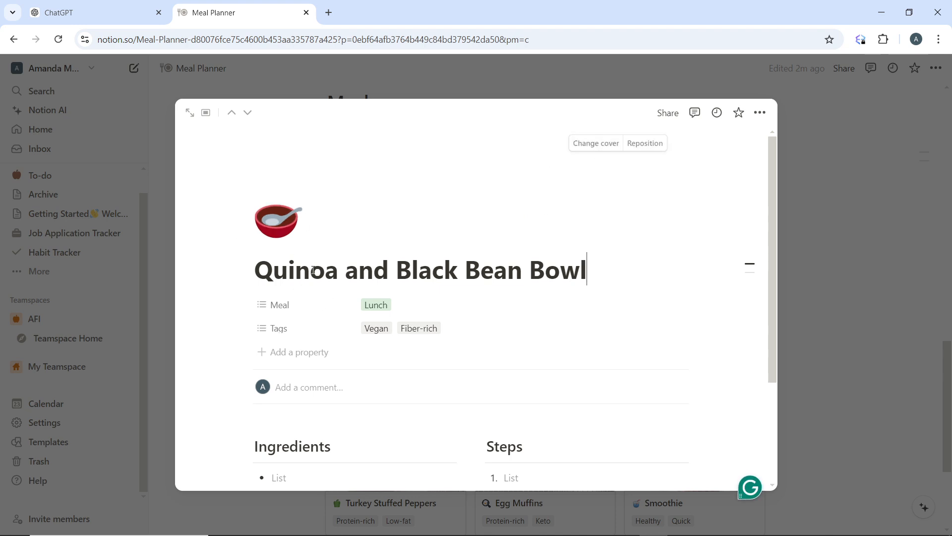
scroll(476, 357, down, 3)
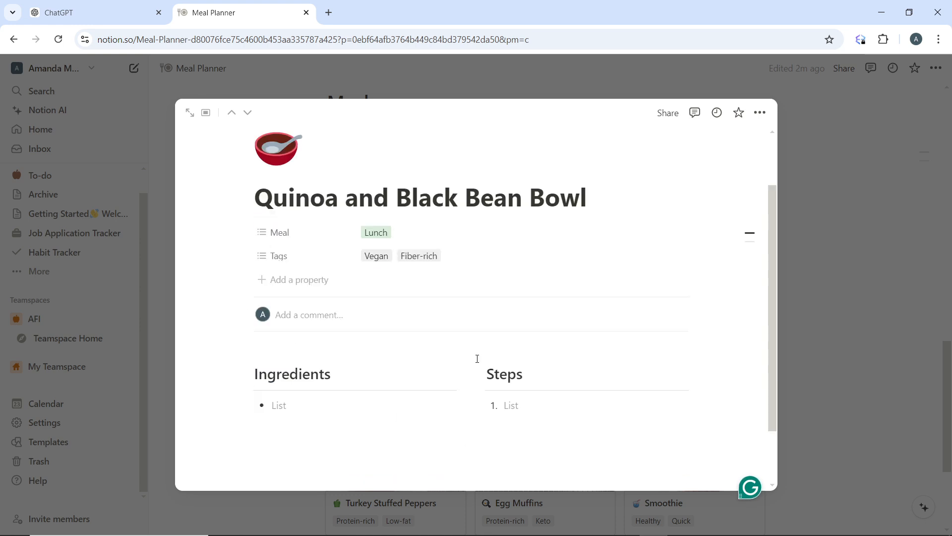
click(820, 116)
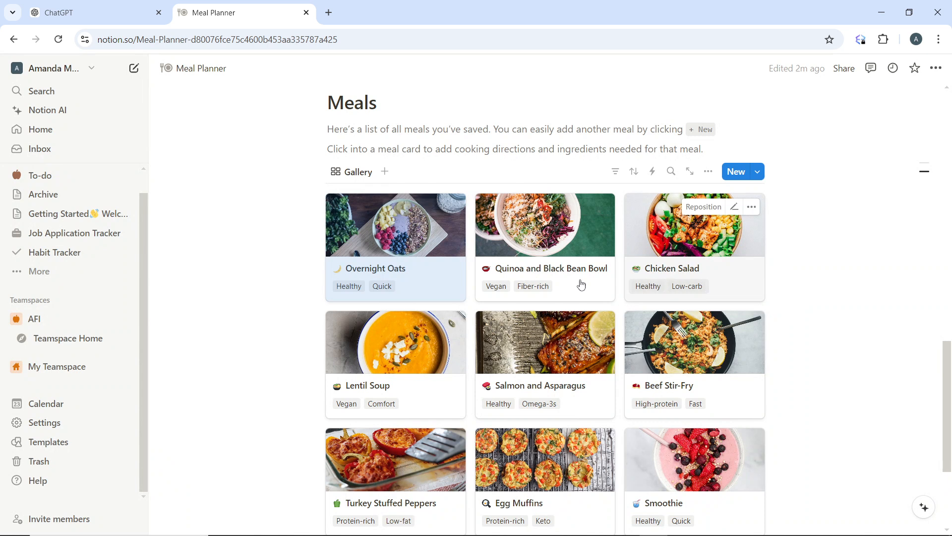
- Look through the remaining meal cards and check the block actions available for the weekly table
scroll(631, 412, down, 1)
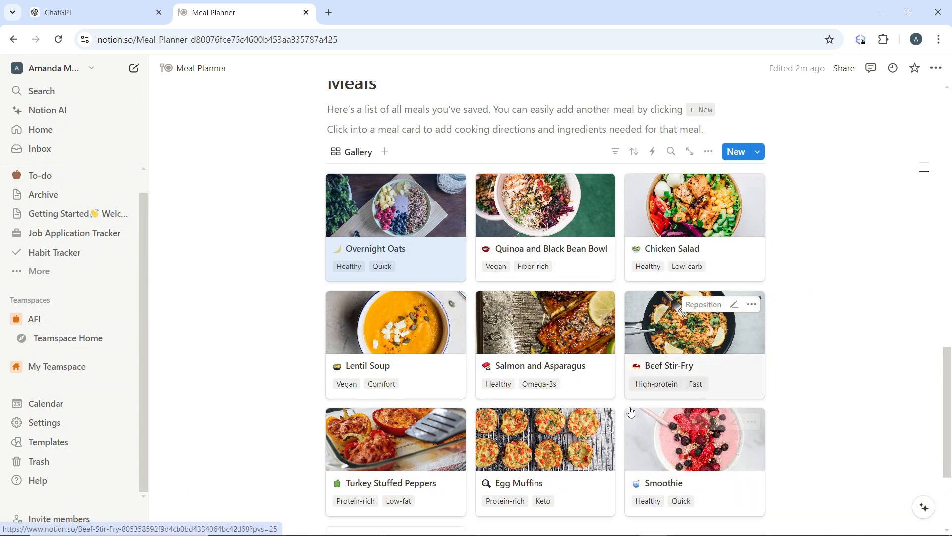
scroll(630, 412, down, 3)
scroll(557, 207, up, 8)
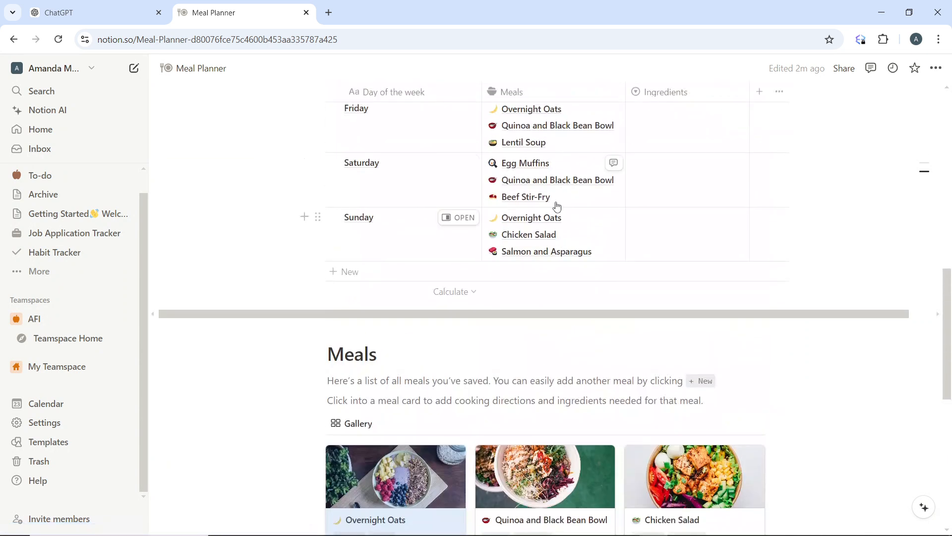
scroll(557, 206, up, 10)
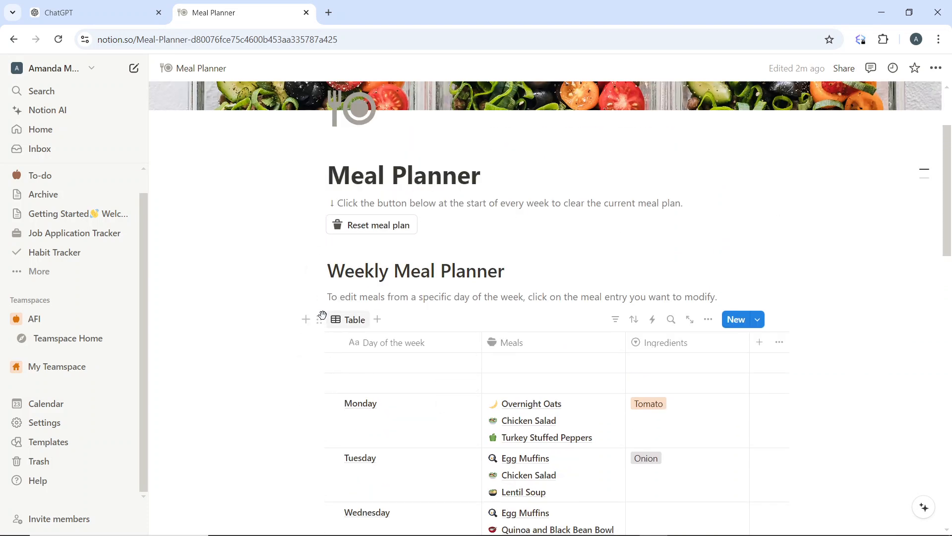
click(317, 323)
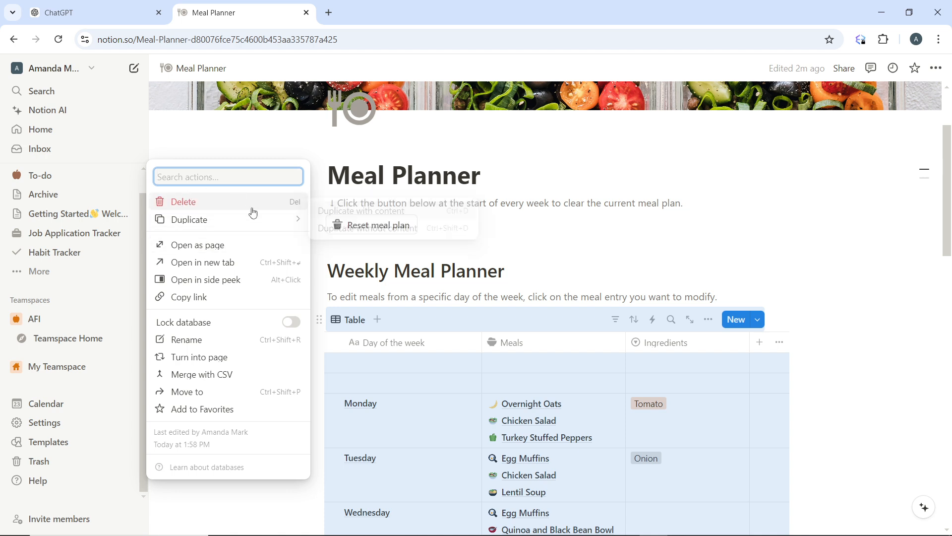
click(844, 201)
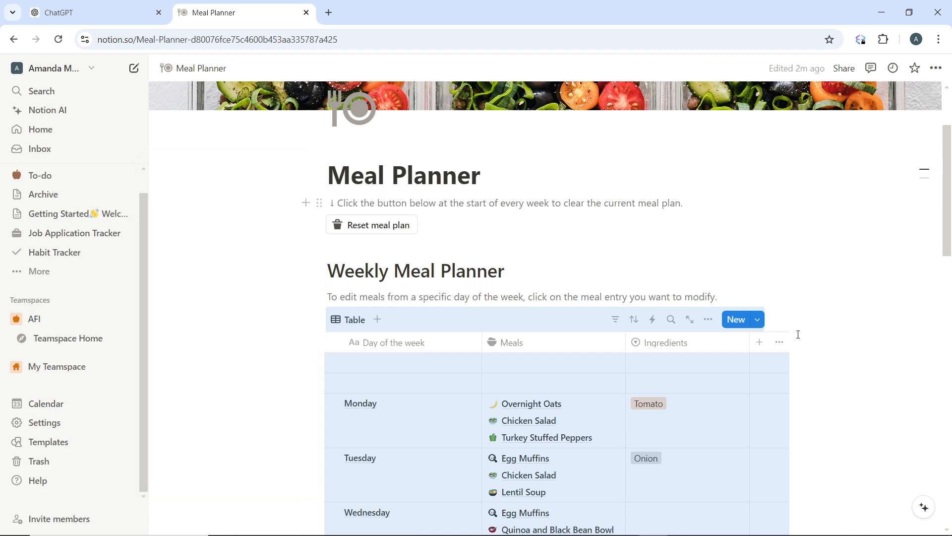
click(825, 251)
- Look over the customized page from the cover image down through the weekly table's entries
scroll(803, 476, down, 4)
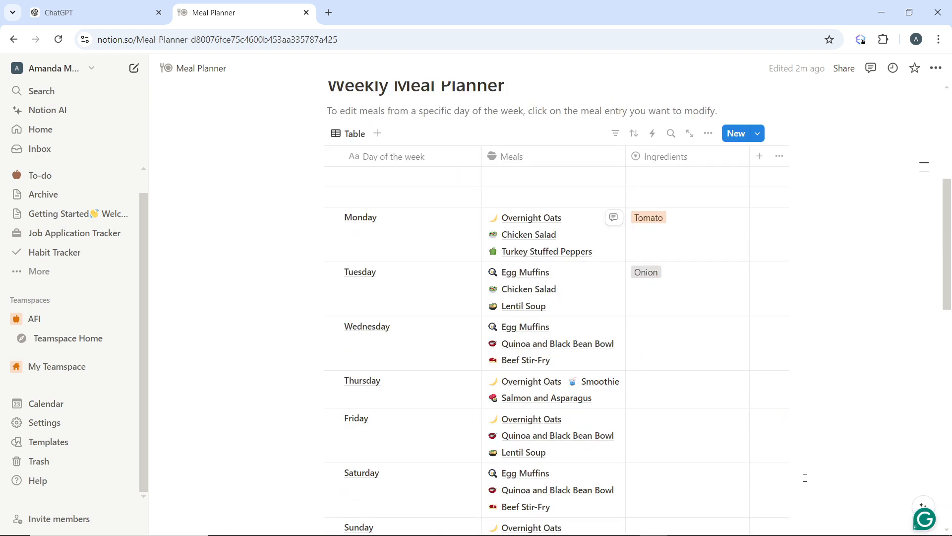
scroll(771, 328, up, 5)
scroll(759, 325, down, 6)
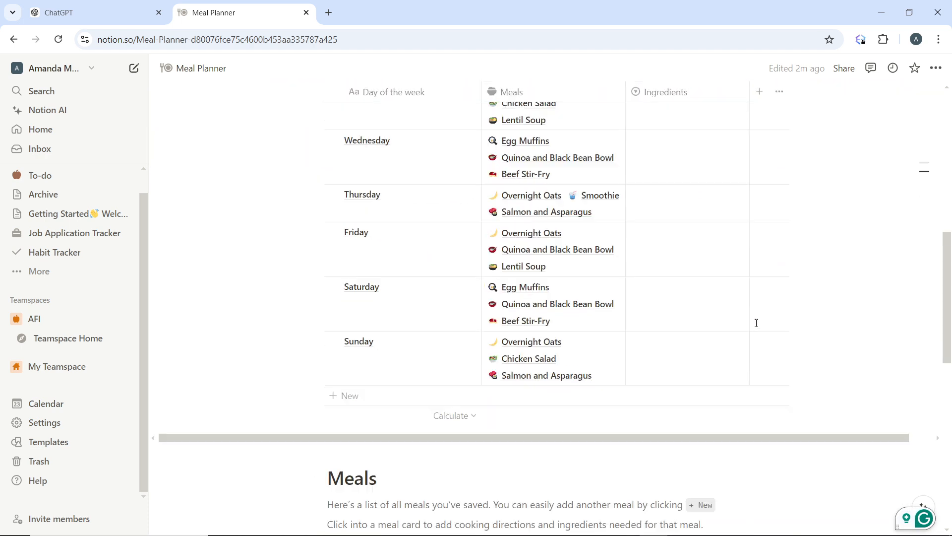
scroll(652, 374, up, 6)
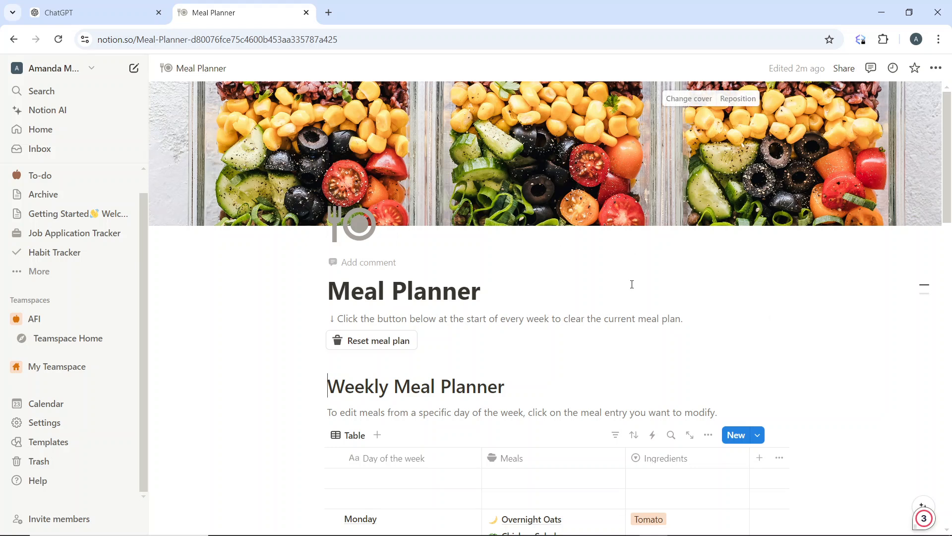
scroll(632, 284, down, 2)
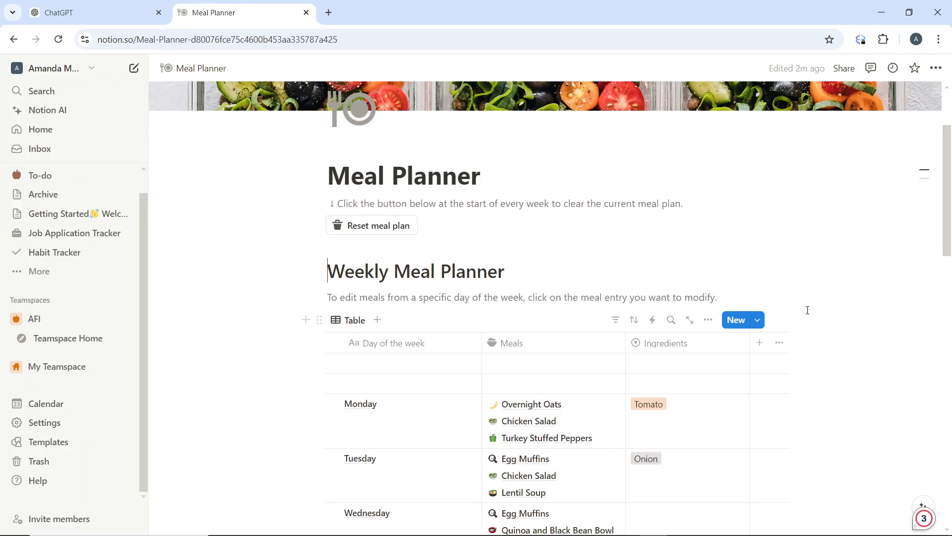
scroll(807, 310, up, 2)
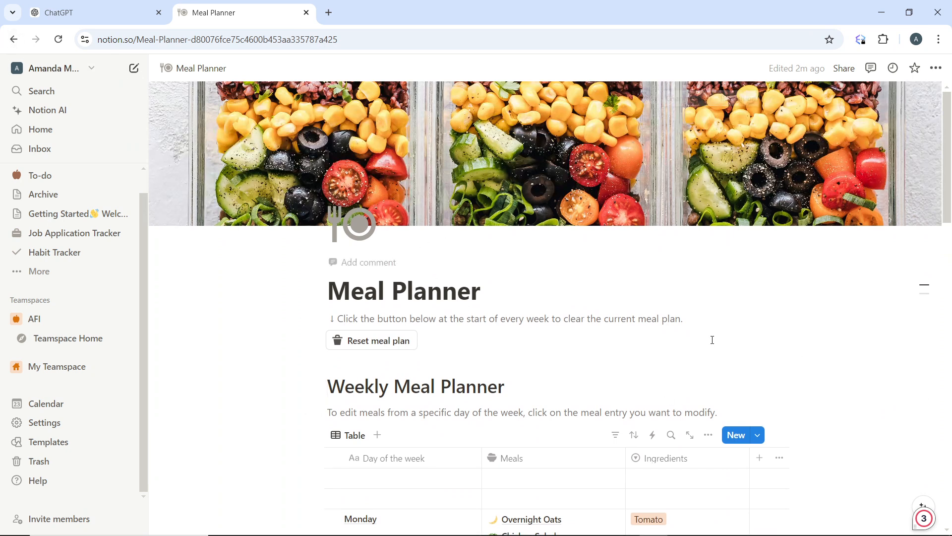
scroll(586, 289, down, 5)
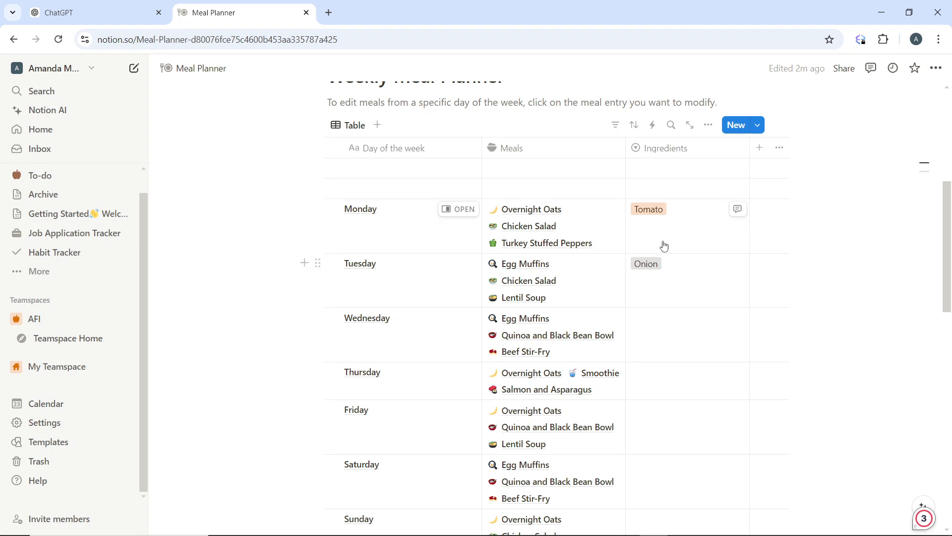
scroll(518, 323, up, 5)
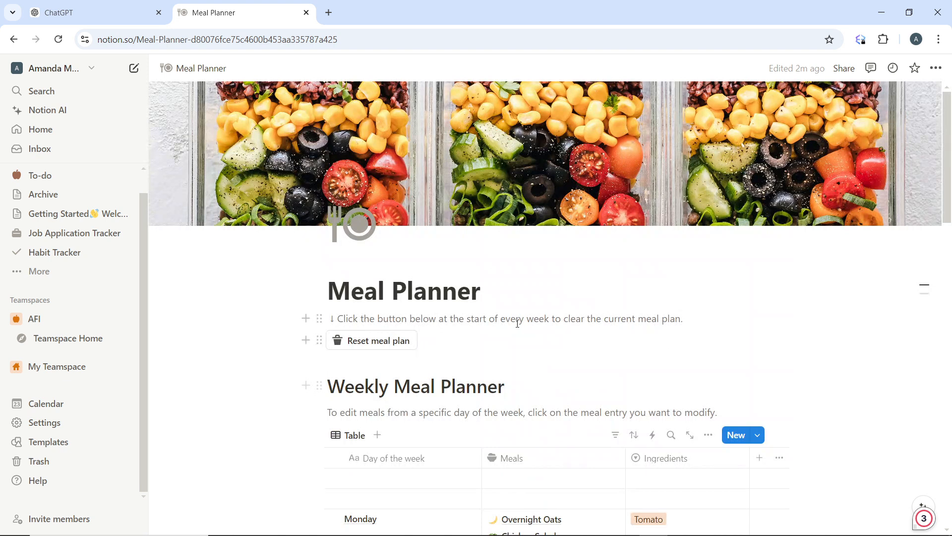
- Rename the page title from Meal Planner to AFI Planner
click(480, 289)
click(385, 291)
key(BackSpace)
key(BackSpace)
key(BackSpace)
key(BackSpace)
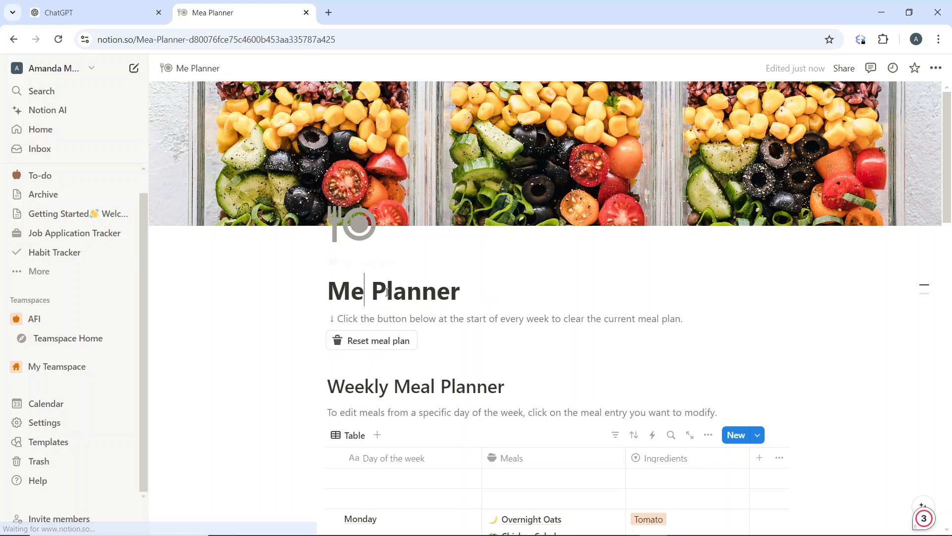
text(AFI)
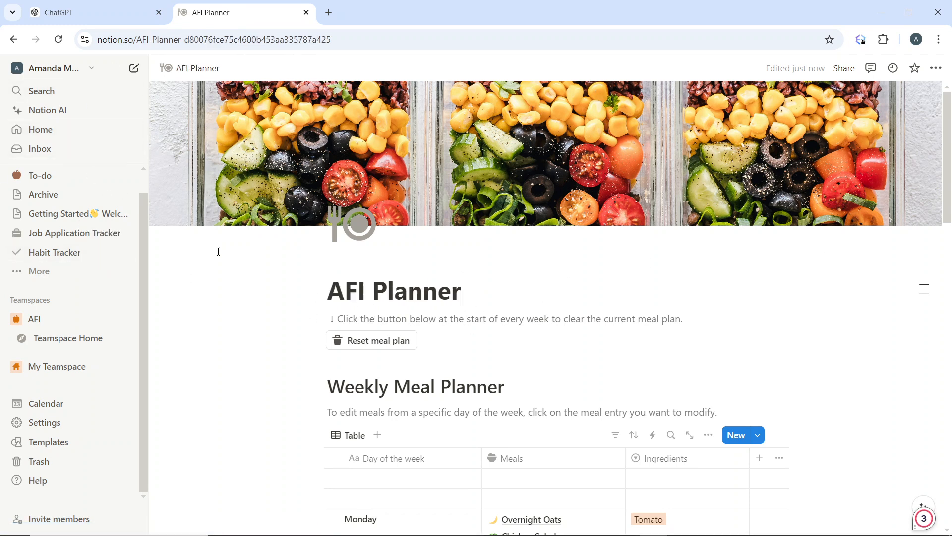
- Leave for the To-do page, reopen AFI Planner from the full list of private pages, and review its weekly table
click(72, 172)
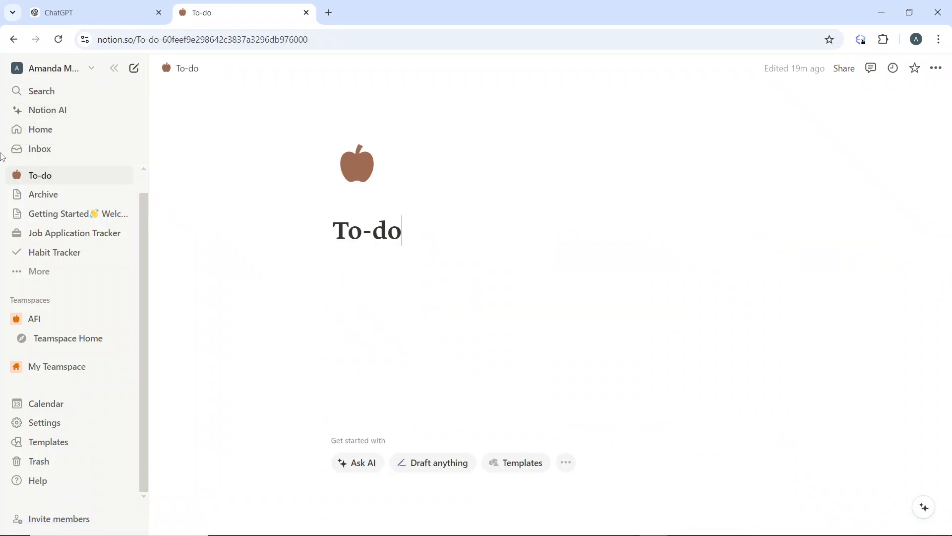
click(55, 271)
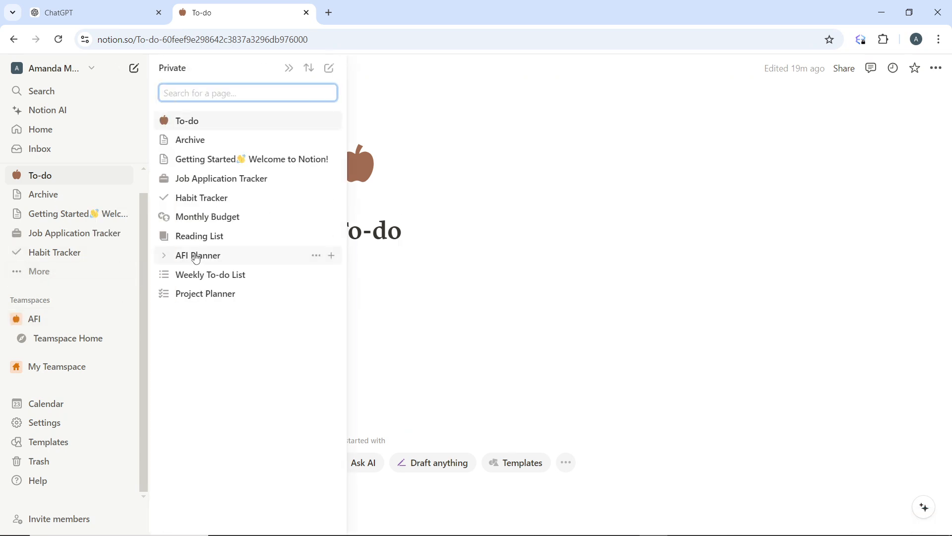
click(217, 256)
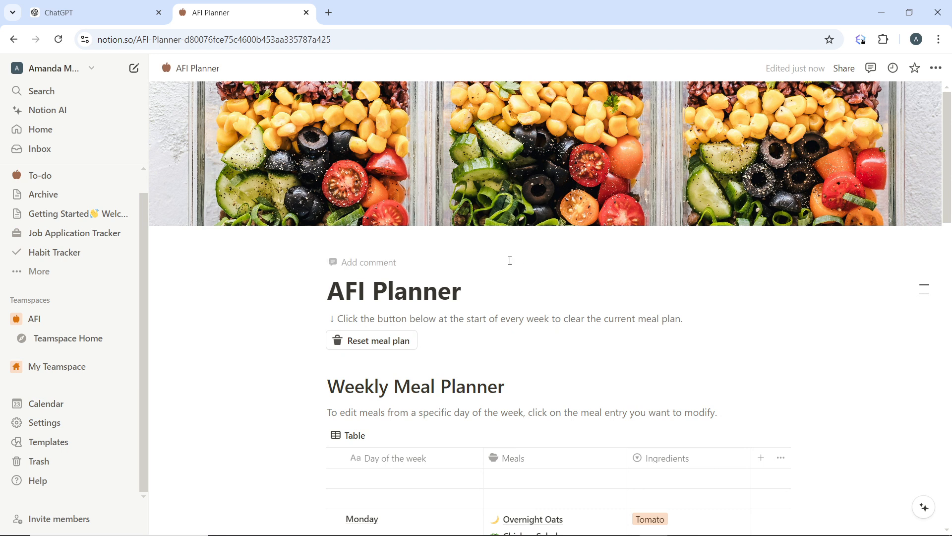
scroll(424, 229, down, 7)
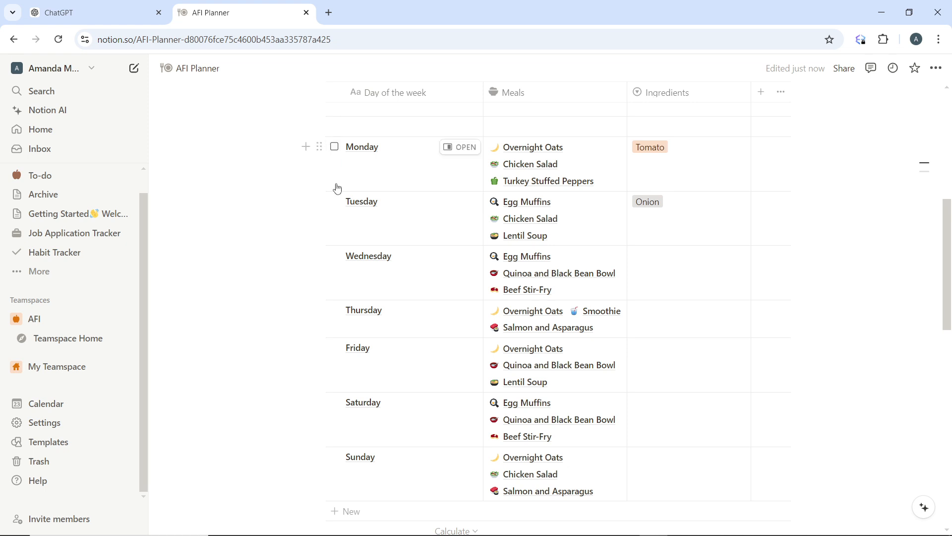
scroll(642, 253, up, 5)
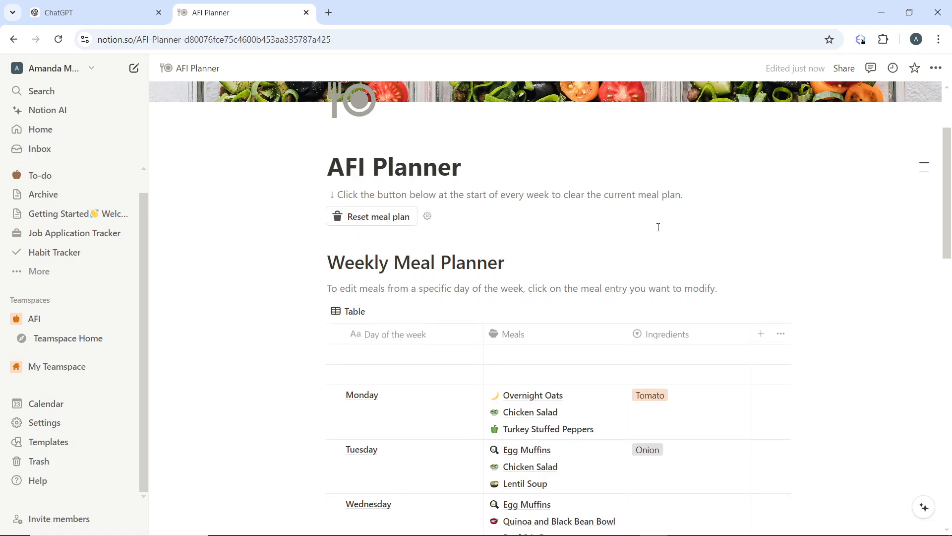